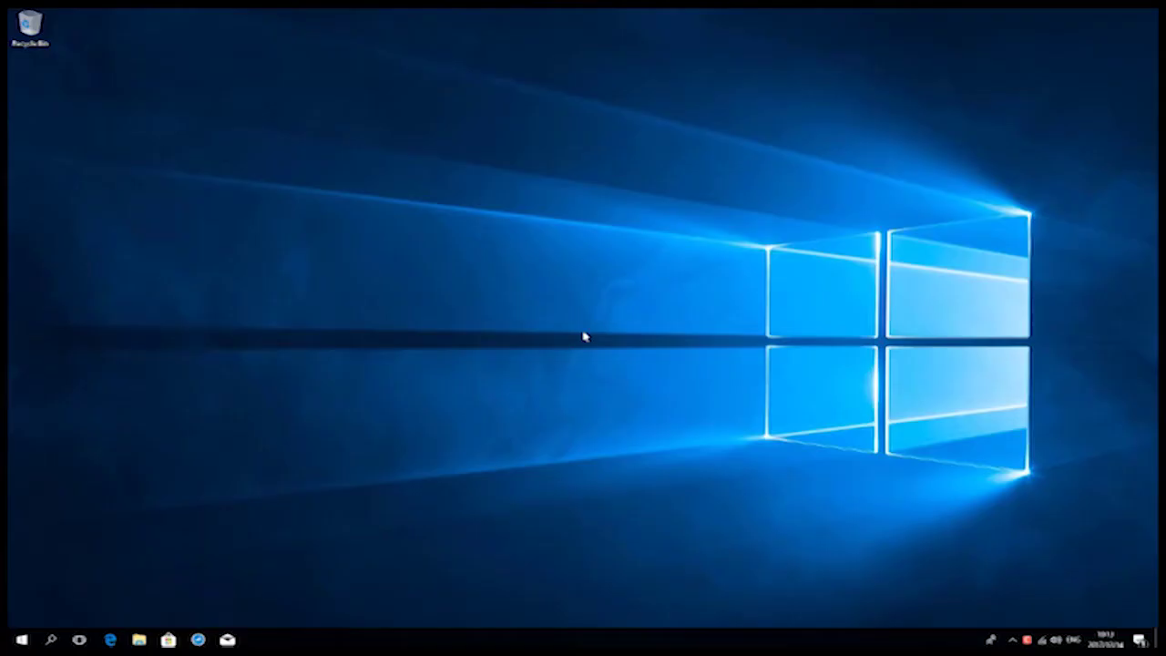
# Start connecting to the open GergaBYOD network from the taskbar Wi-Fi list
pyautogui.click(20, 639)
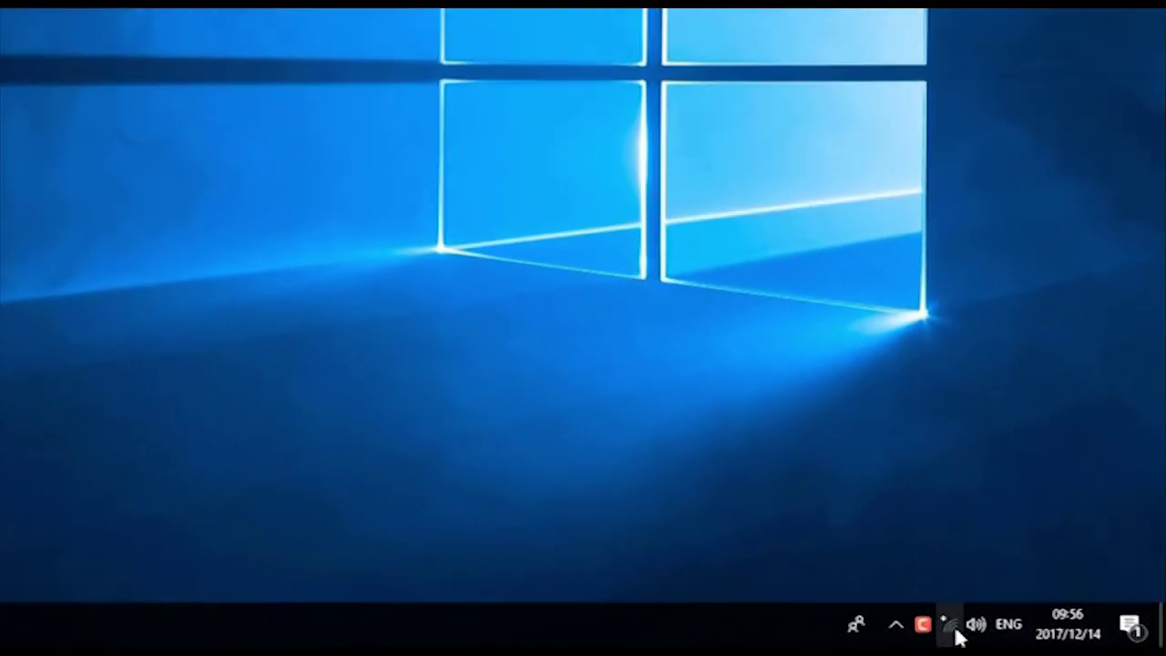
pyautogui.moveTo(955, 630)
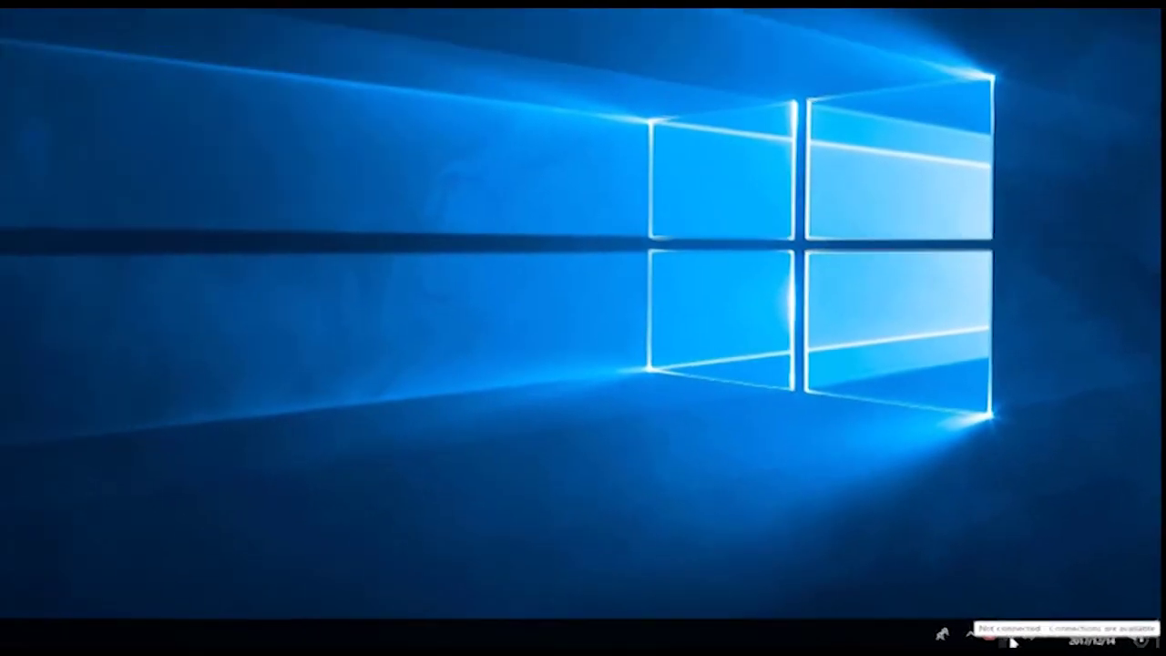
pyautogui.click(1011, 641)
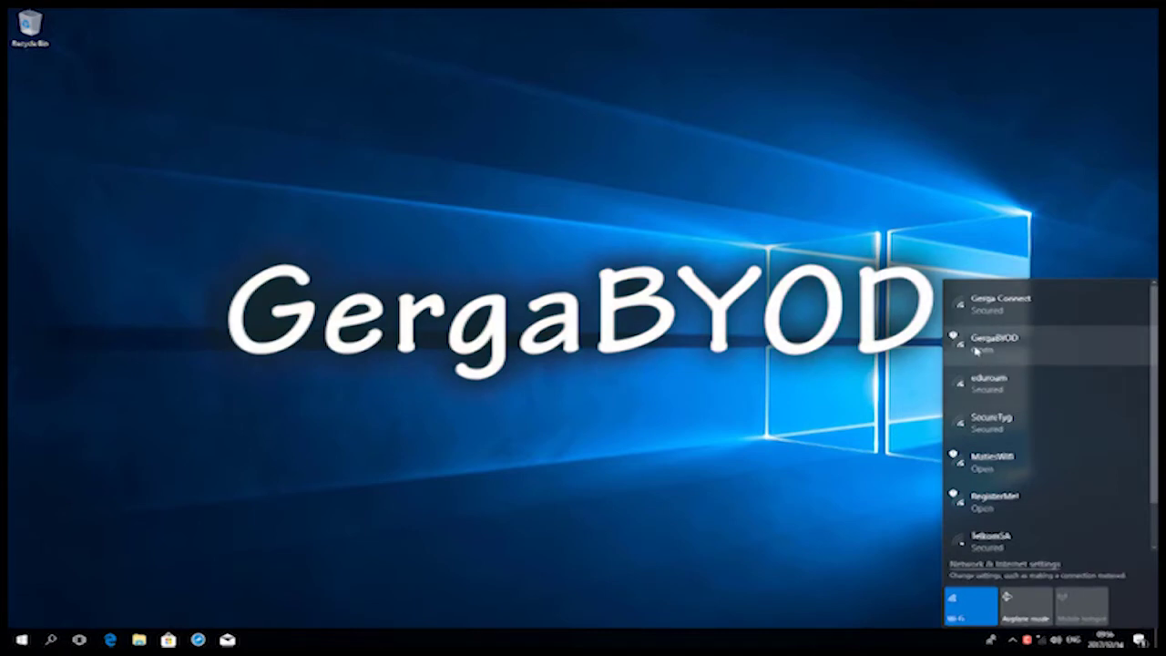
pyautogui.click(1011, 345)
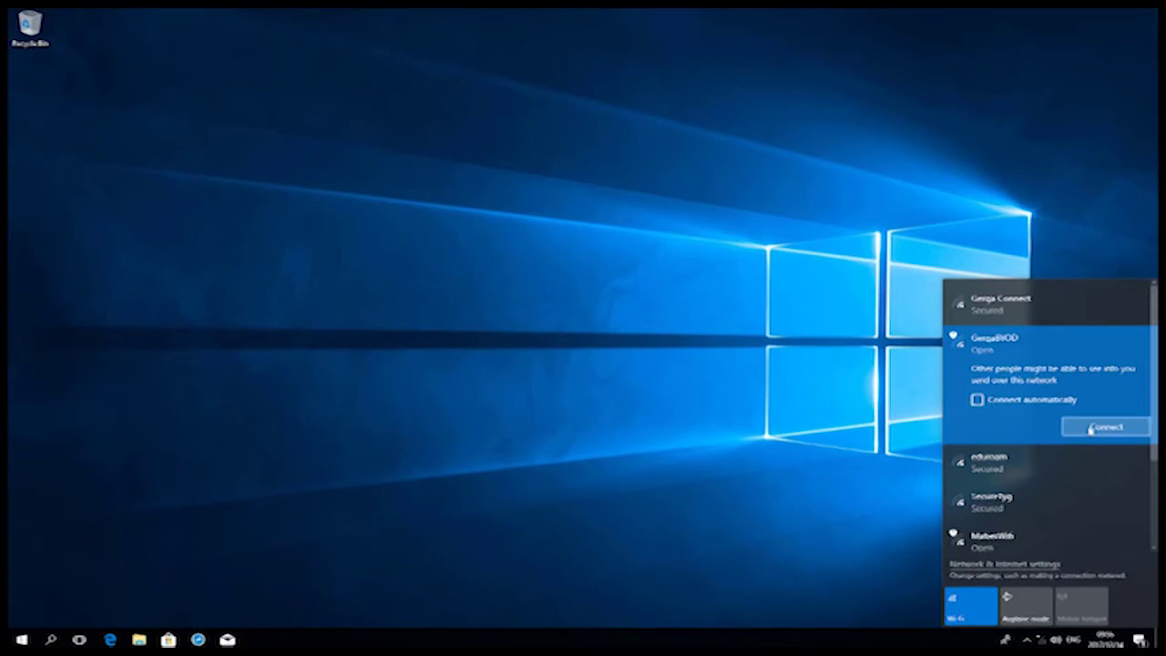
pyautogui.click(1090, 429)
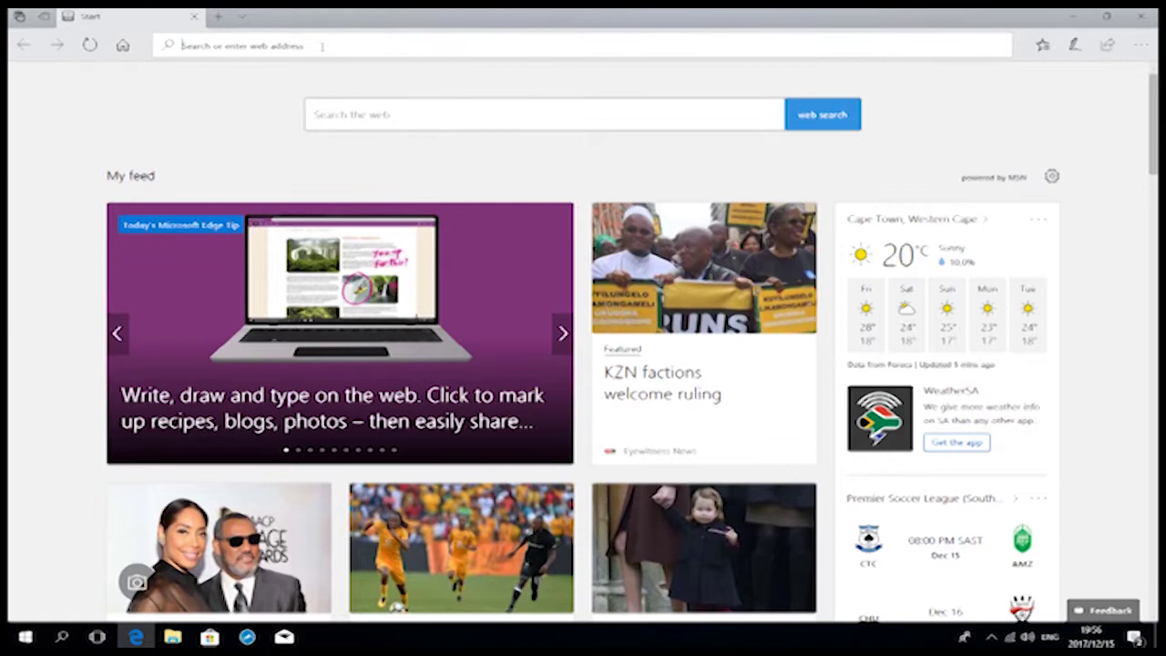
# Browse to google.co.za in Edge to trigger the network's welcome page
pyautogui.write('goog')
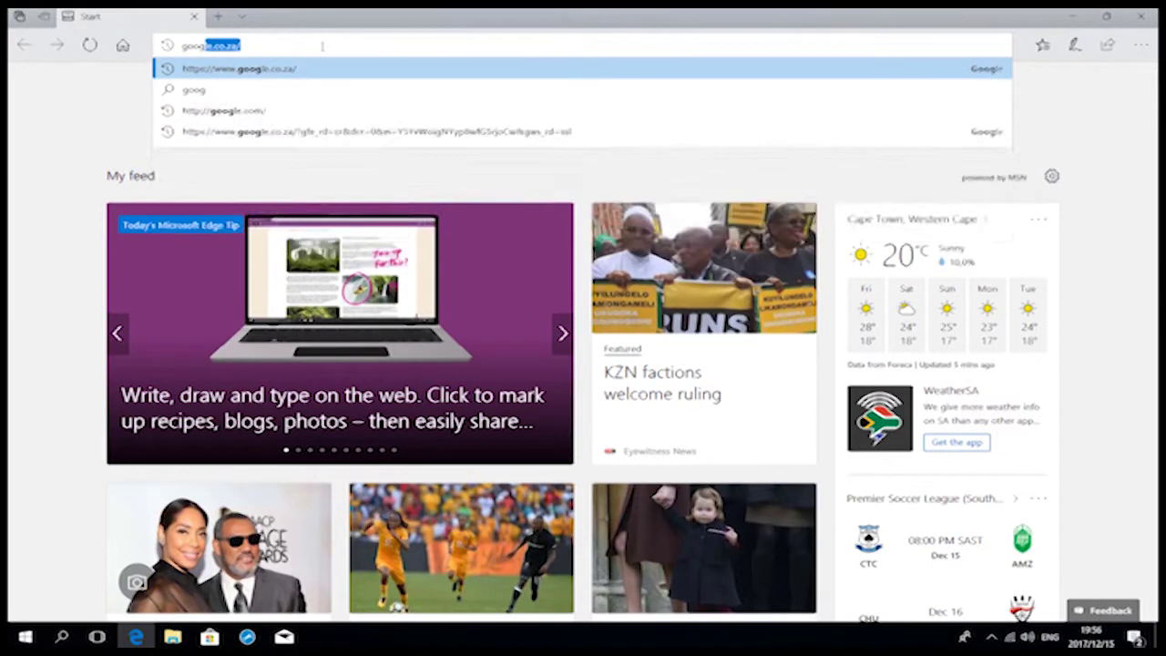
pyautogui.write('le')
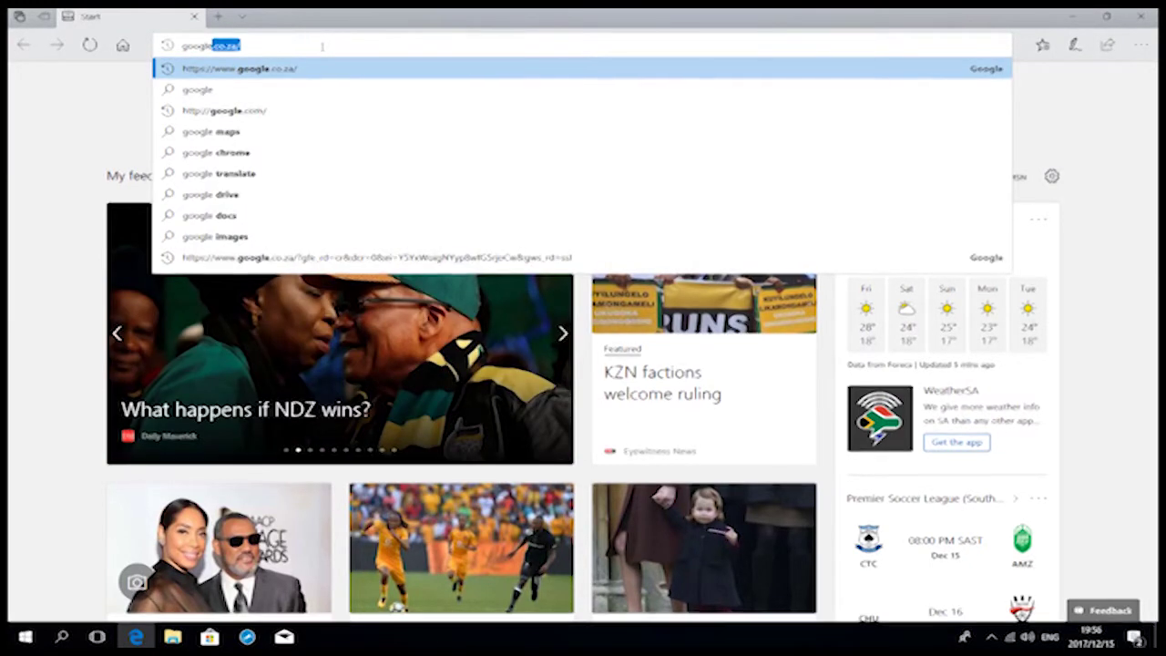
pyautogui.write('.co')
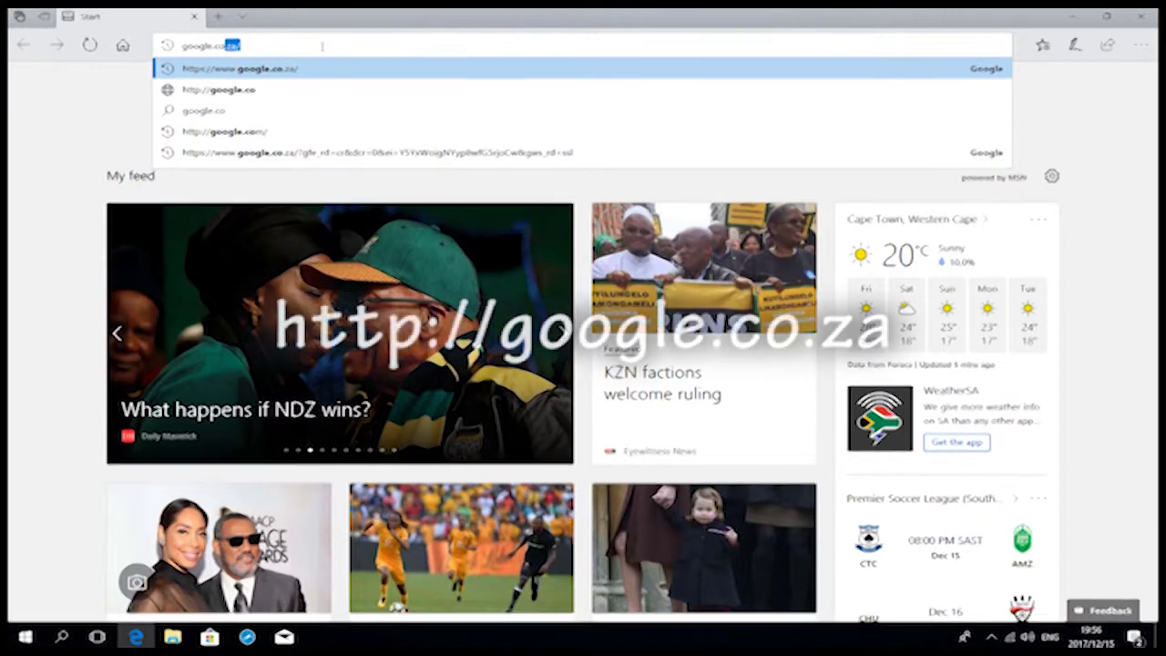
pyautogui.write('.za')
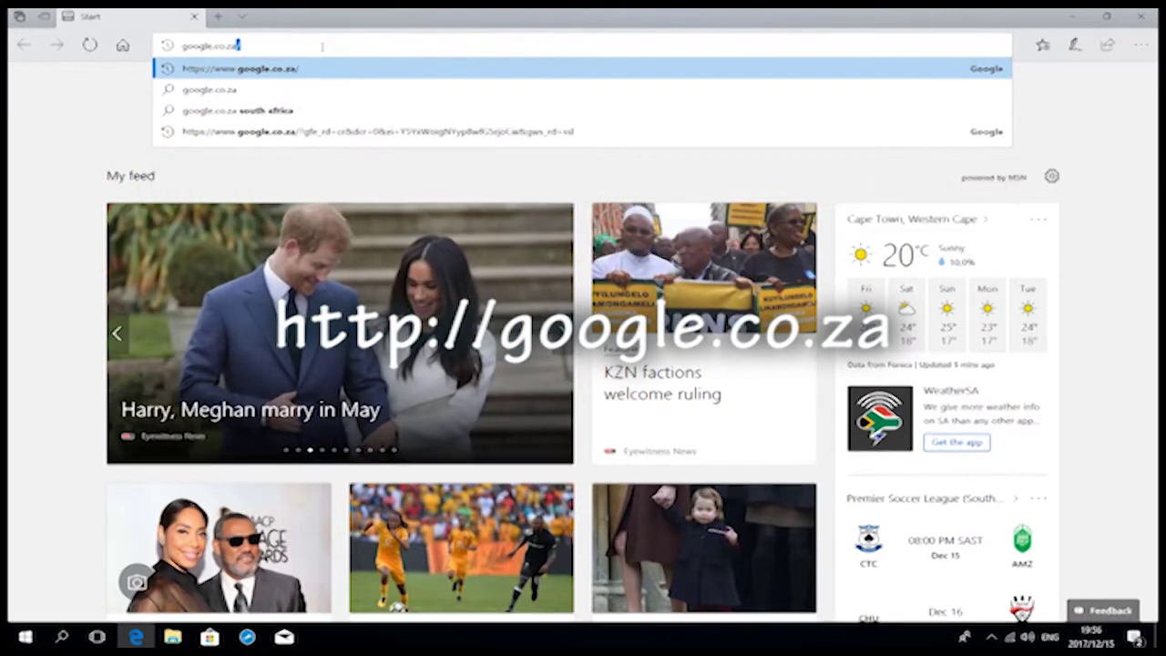
pyautogui.press('Return')
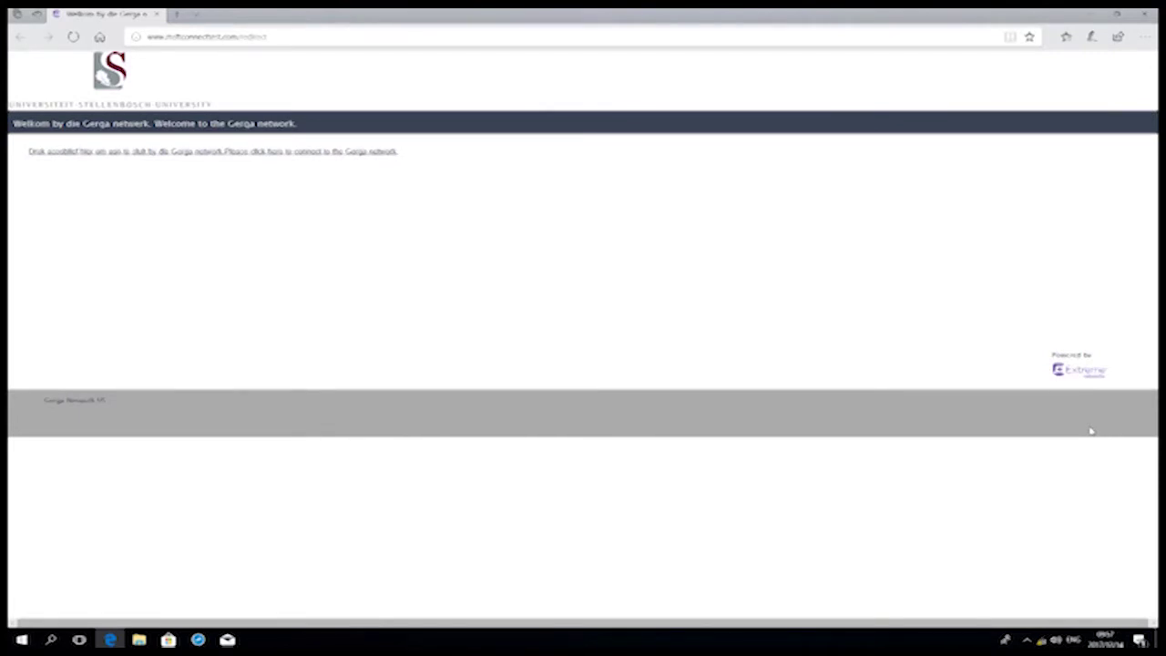
# Open the Gerga registration form and fill in the name and contact fields
pyautogui.click(238, 157)
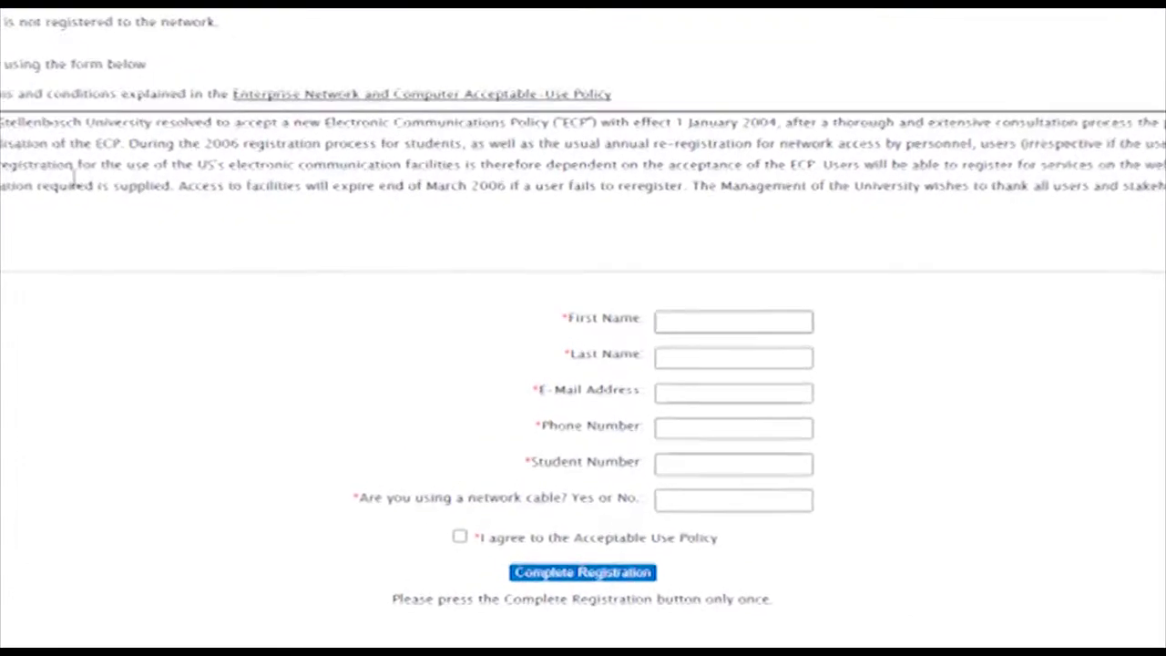
pyautogui.write('Tygerber')
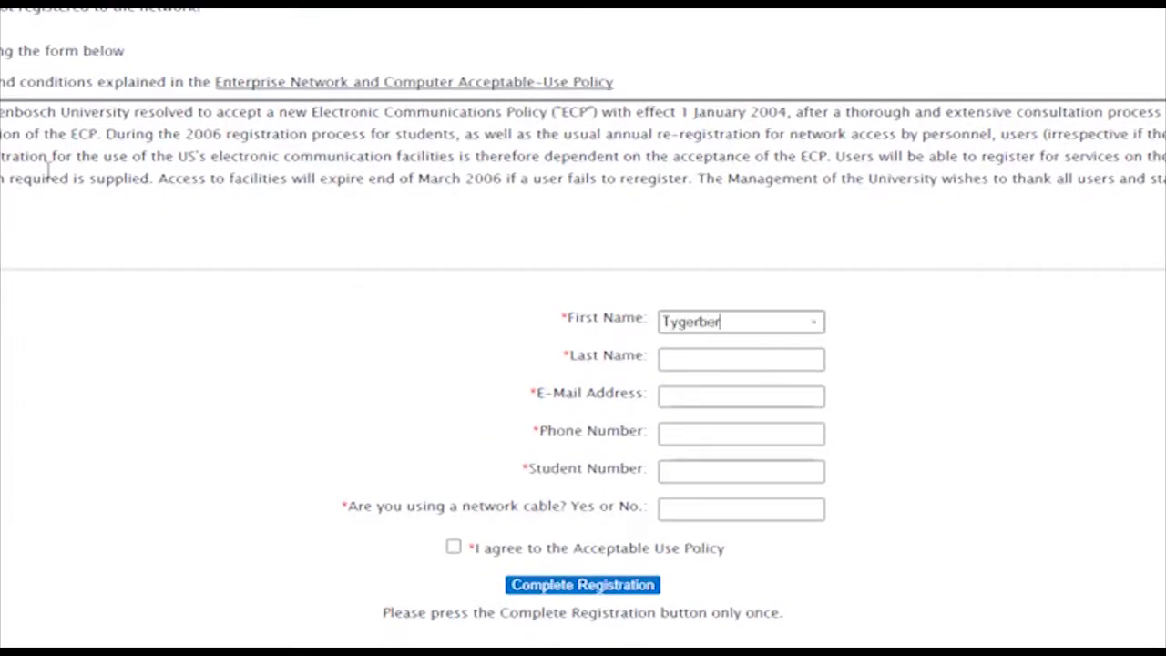
pyautogui.write('g')
pyautogui.press('Tab')
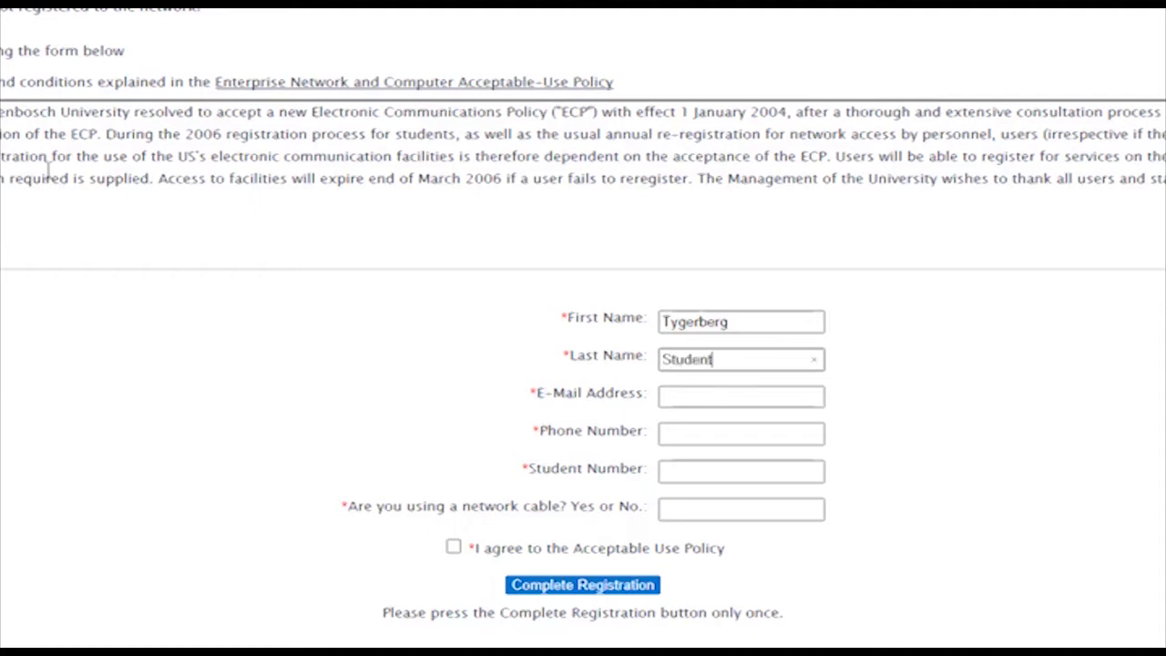
pyautogui.press('Tab')
pyautogui.write('1')
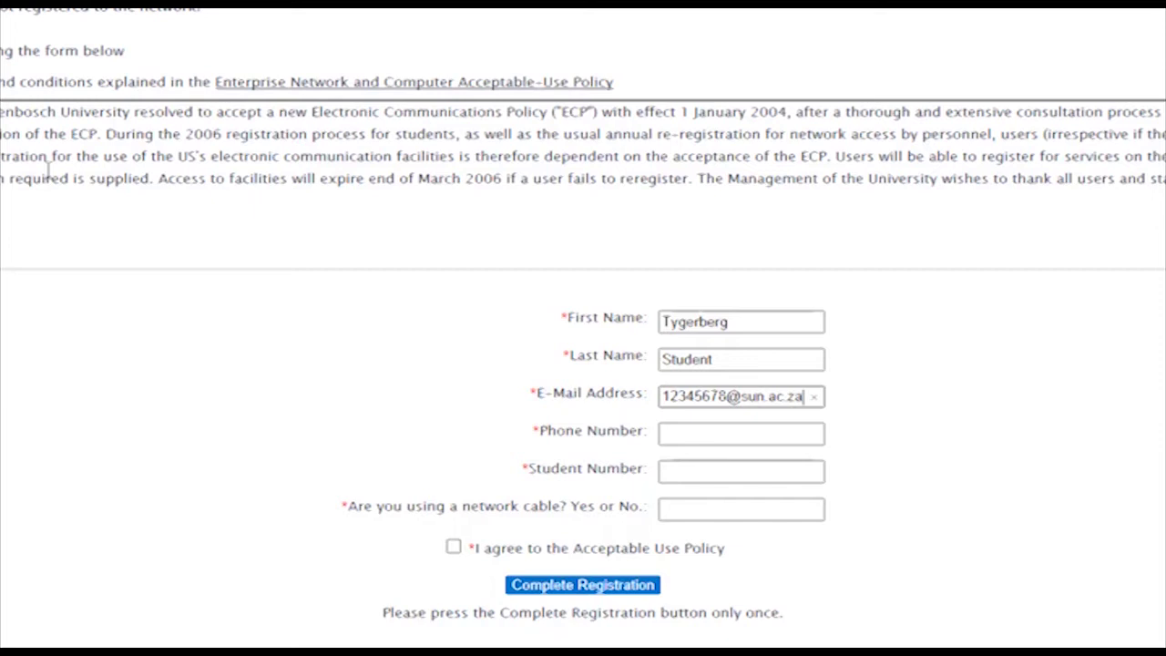
pyautogui.press('Tab')
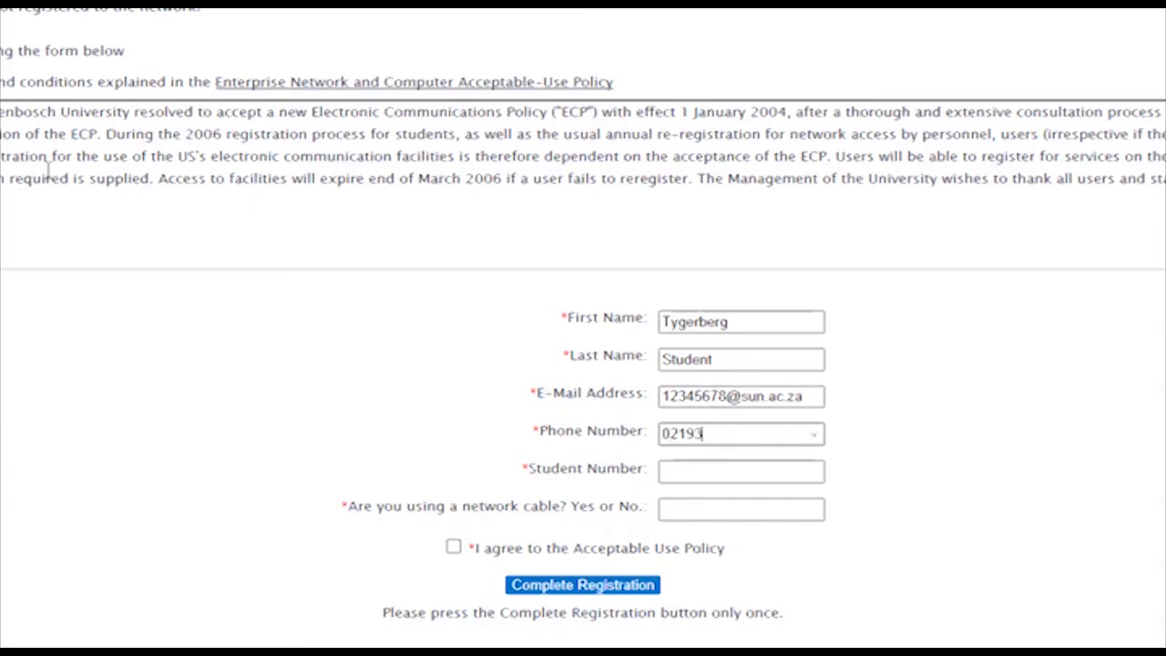
pyautogui.press('Tab')
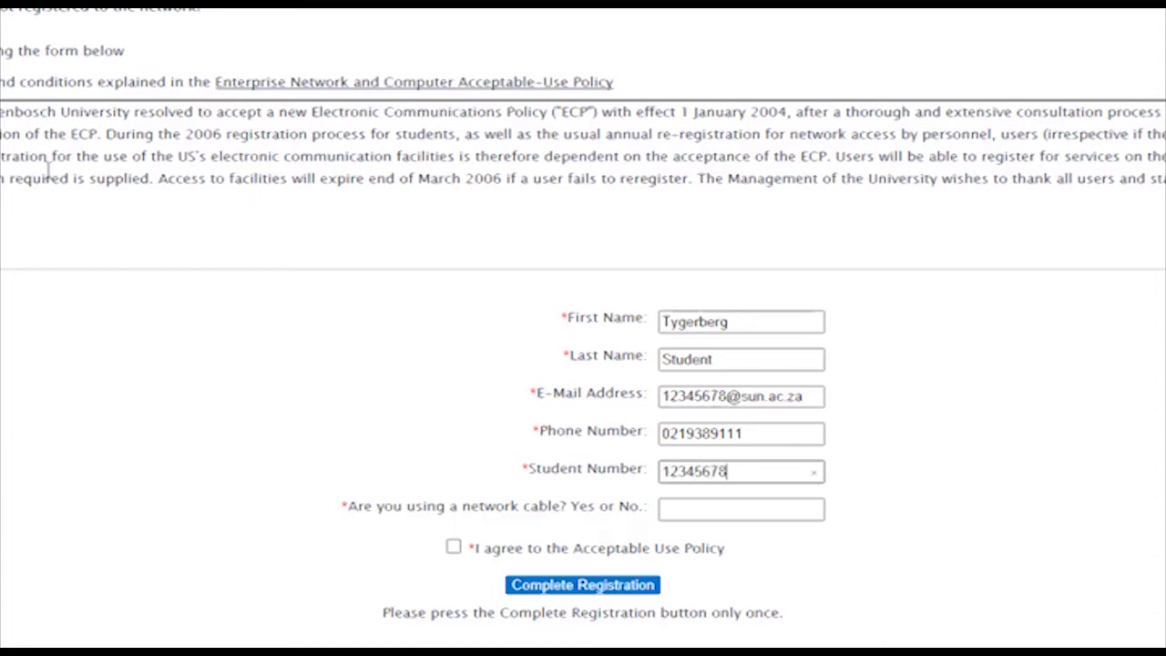
# Answer no network cable, agree to the Acceptable Use Policy and complete registration
pyautogui.press('Tab')
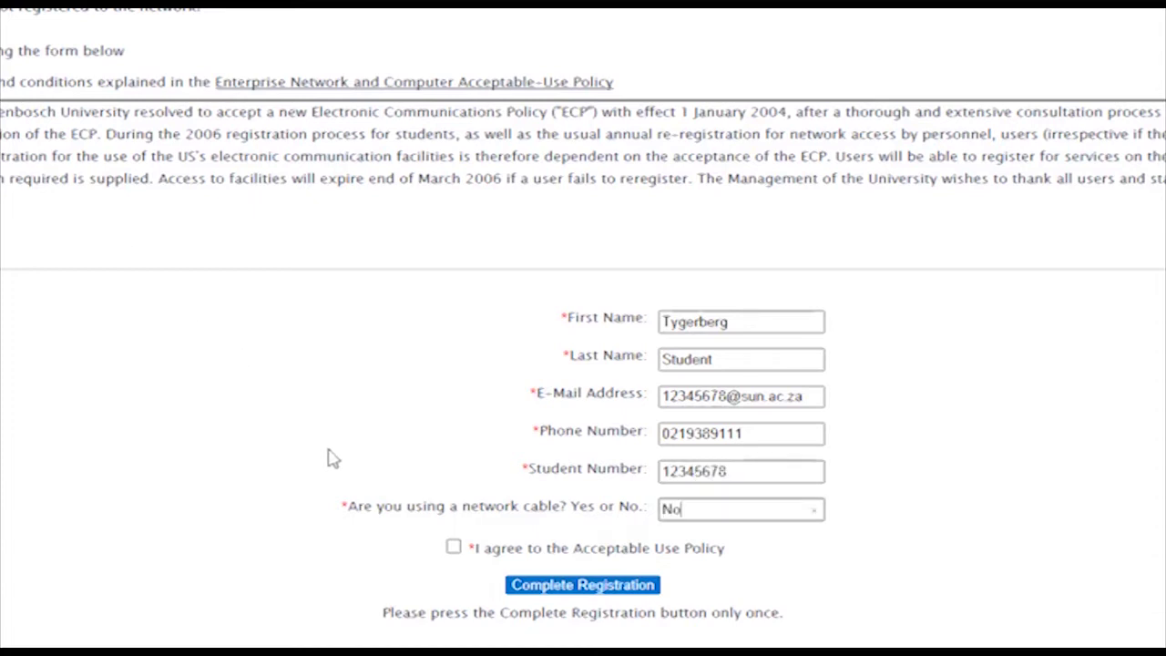
pyautogui.click(454, 547)
pyautogui.click(530, 588)
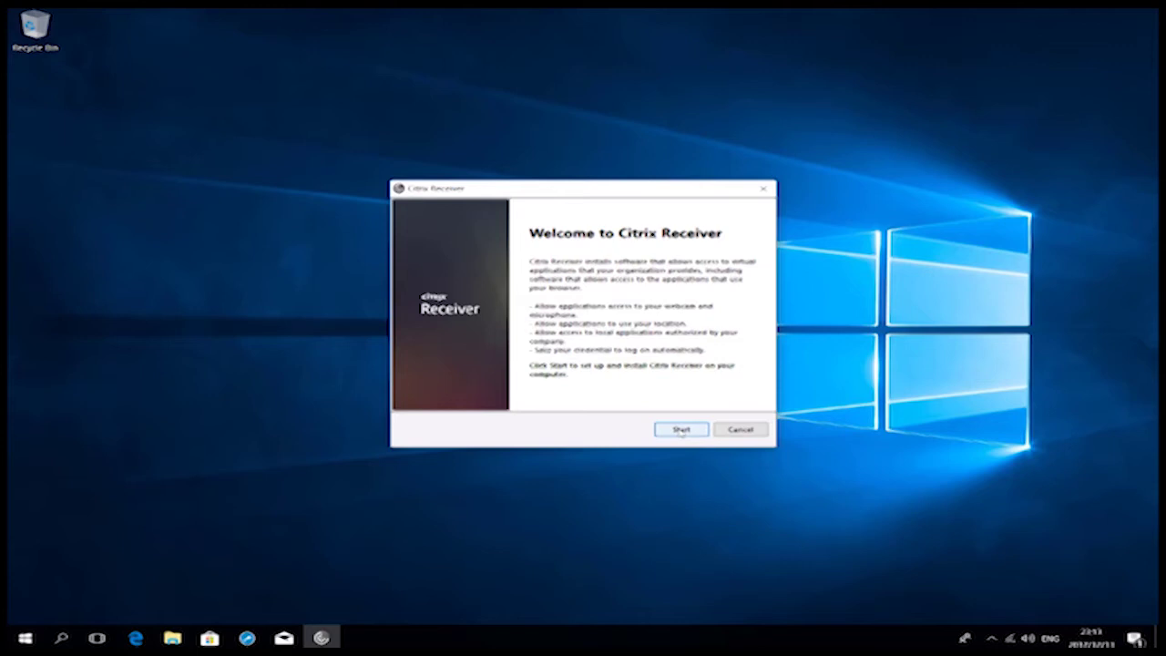
# Accept the Citrix Receiver licence agreement and install it to completion
pyautogui.click(682, 430)
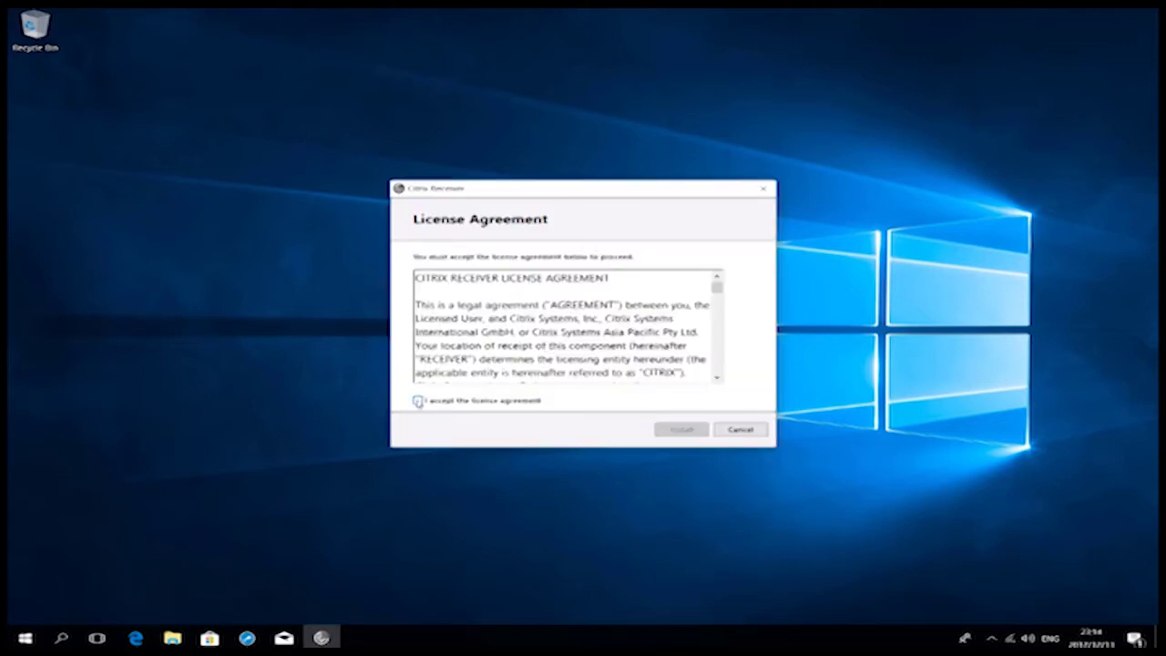
pyautogui.click(418, 401)
pyautogui.click(681, 429)
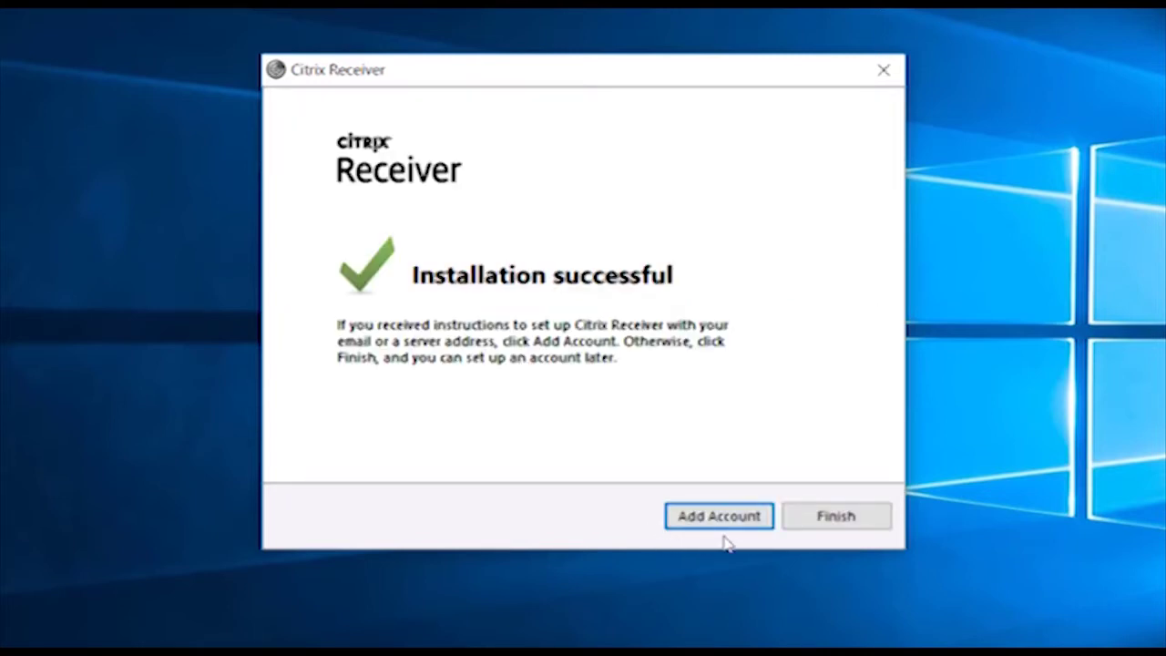
pyautogui.click(723, 518)
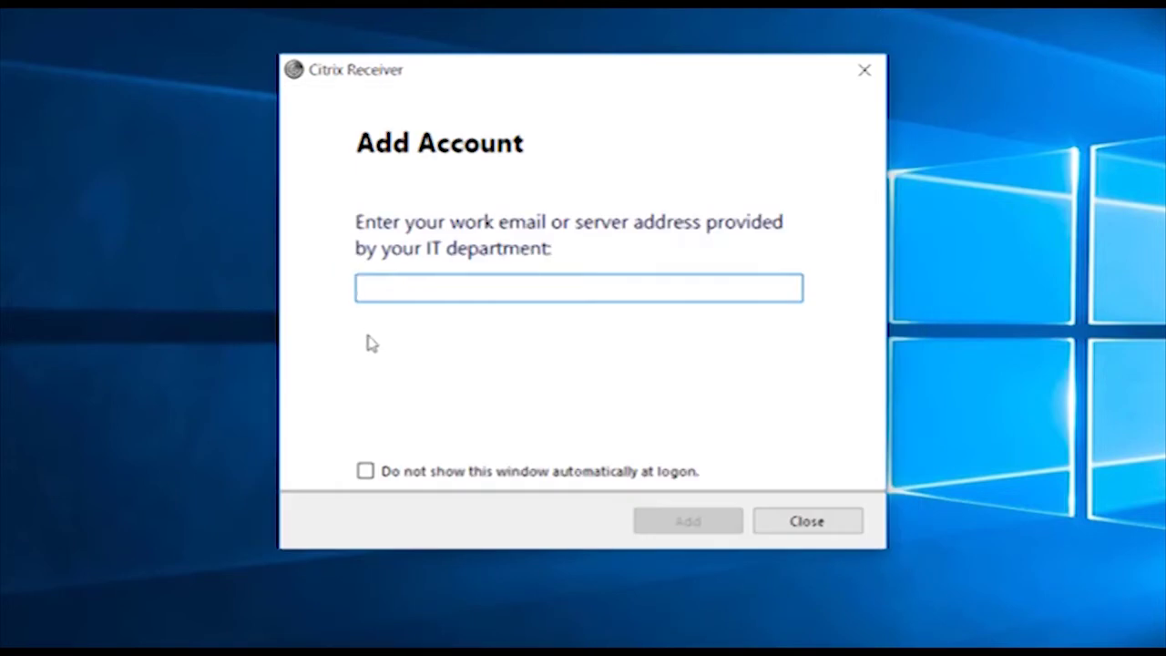
pyautogui.write('htt')
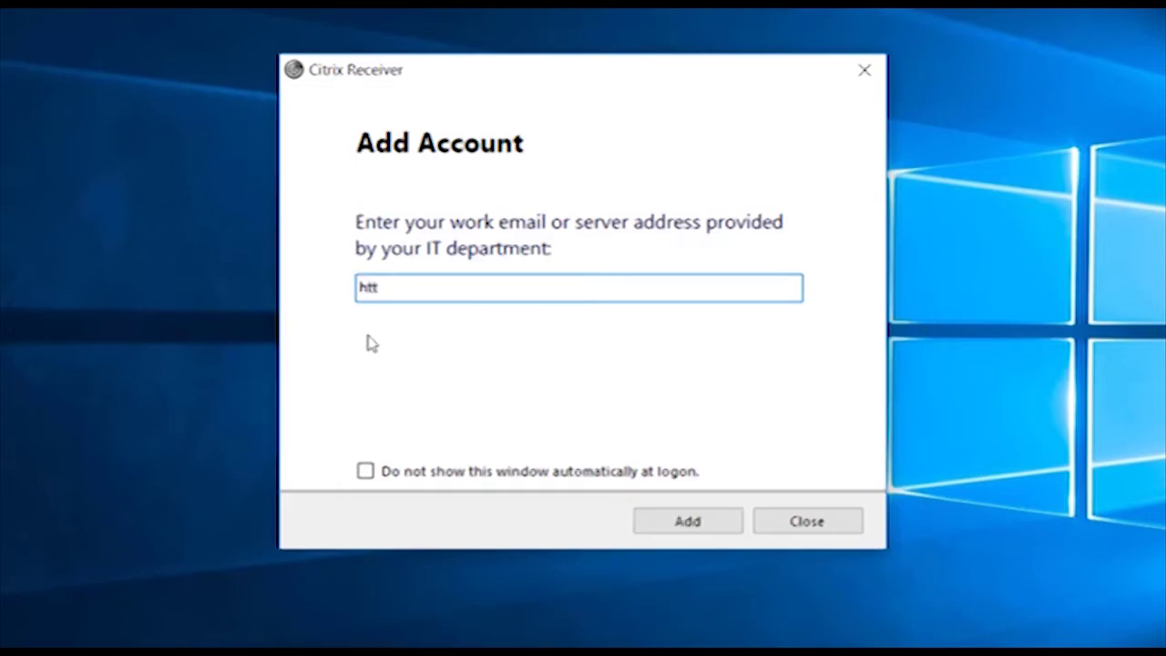
pyautogui.write('ps://s')
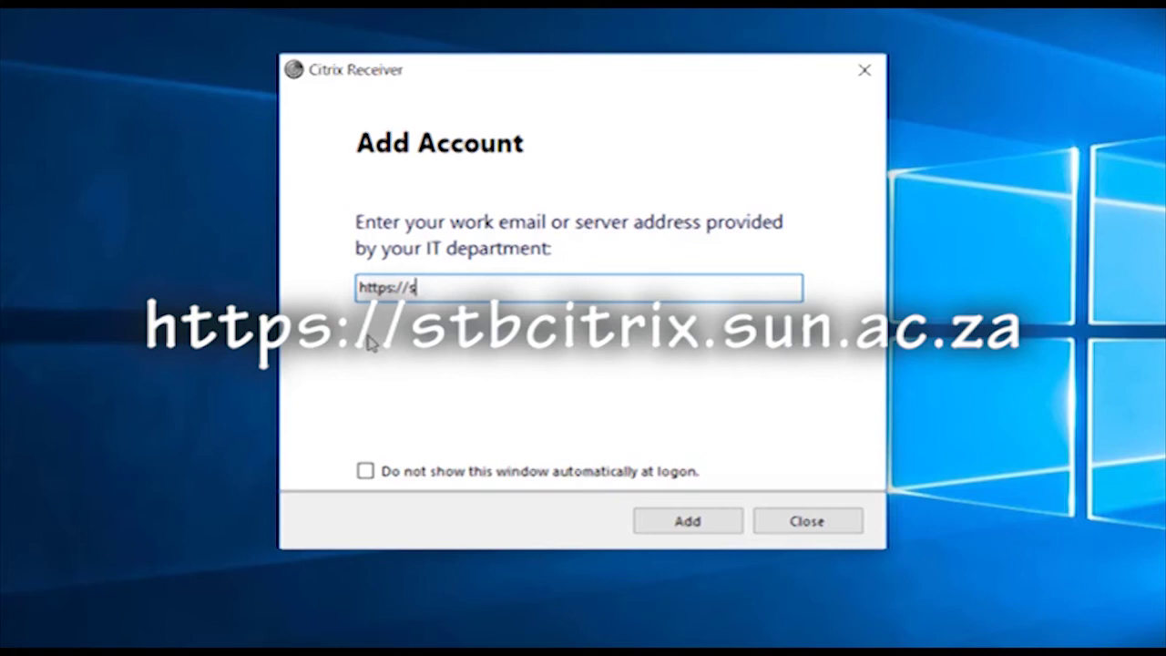
pyautogui.write('tbcitrix.sun')
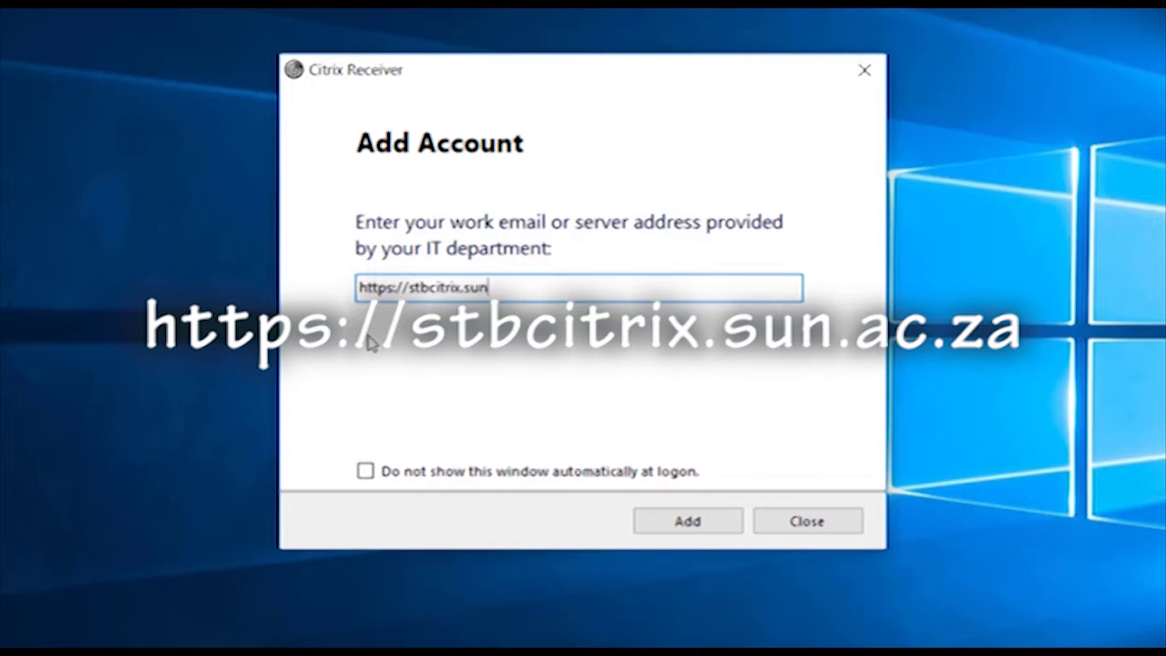
pyautogui.write('.ac.za')
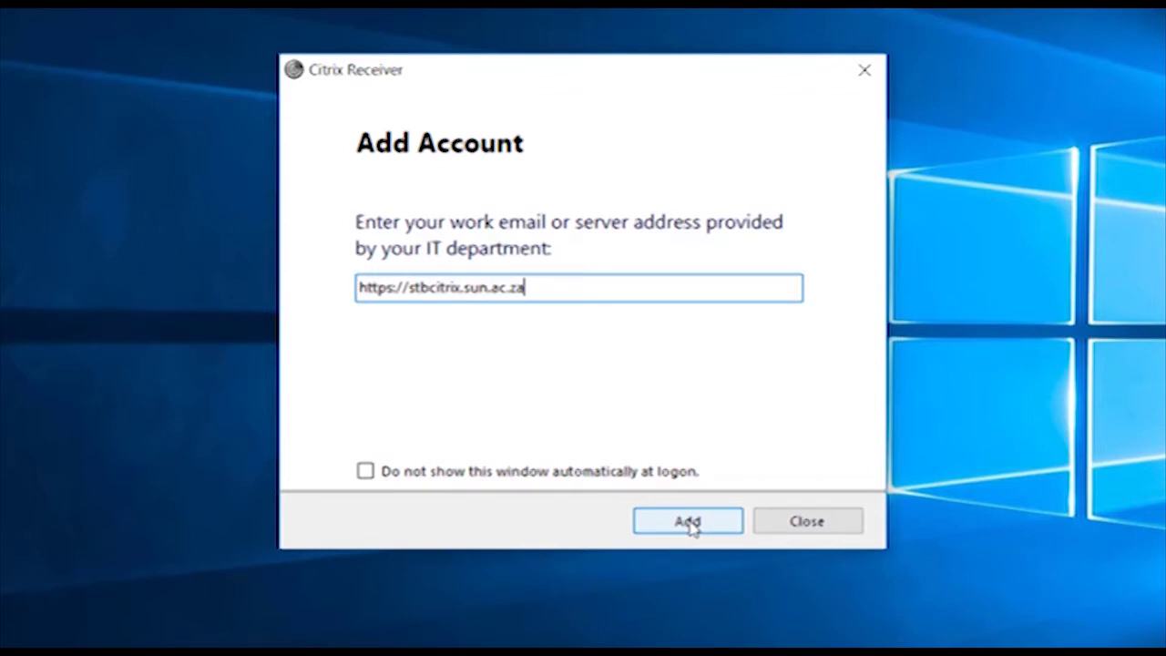
pyautogui.click(689, 522)
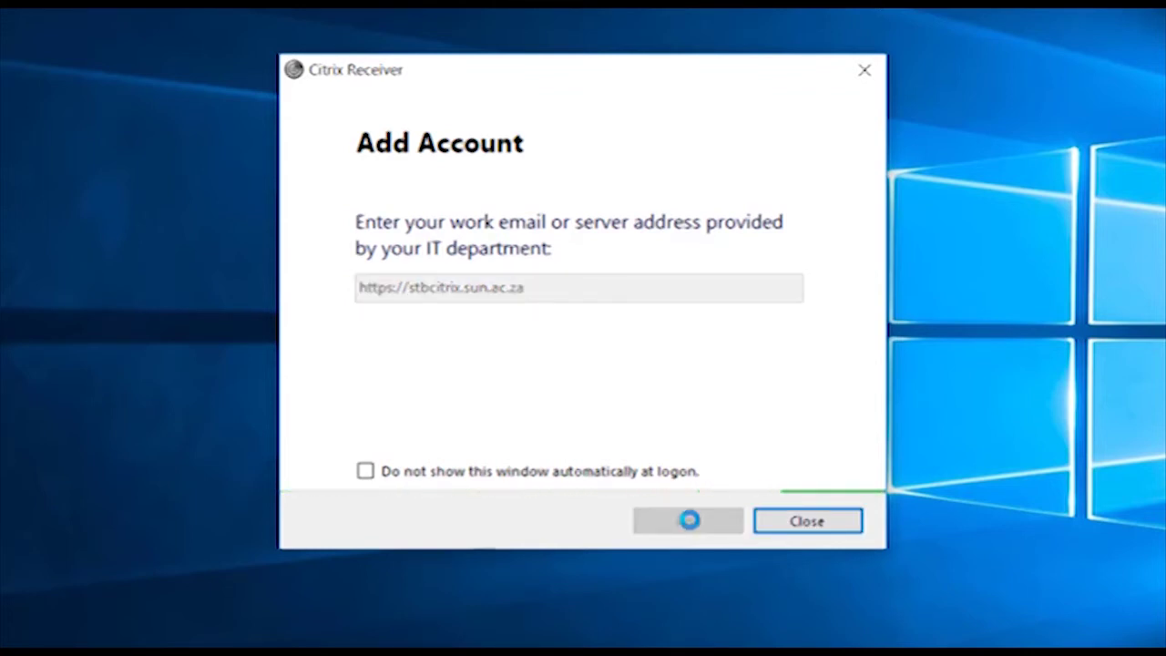
# Log on with the student number and password, then choose the account
pyautogui.write('123')
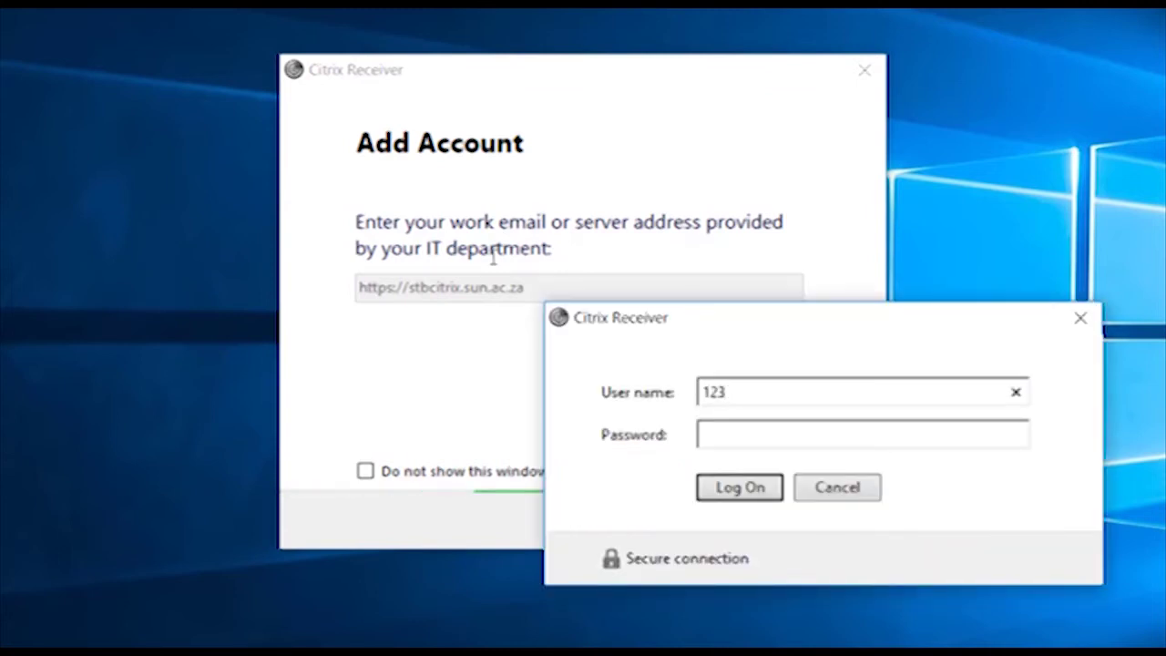
pyautogui.write('45678')
pyautogui.press('Tab')
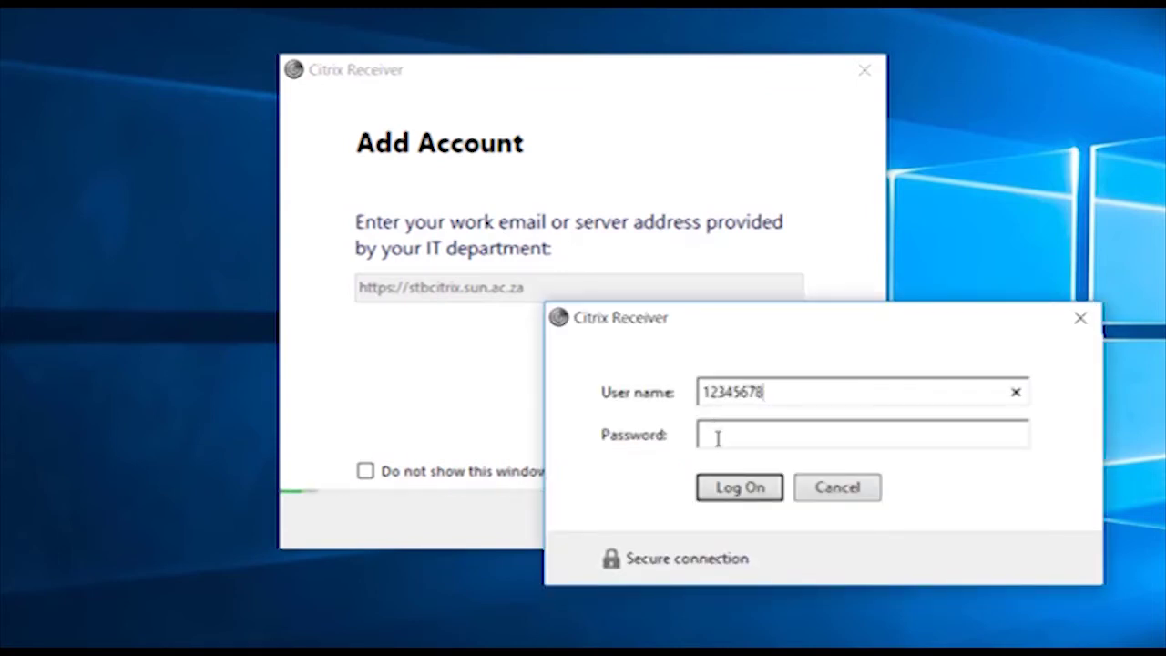
pyautogui.write('•••••')
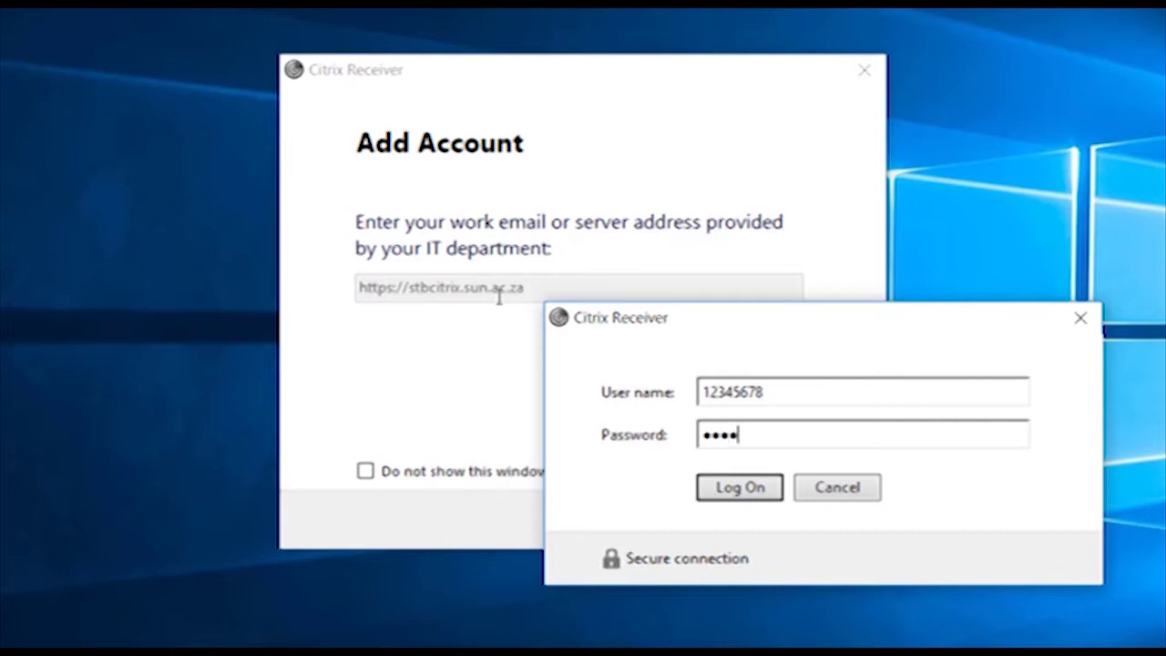
pyautogui.write('••••••')
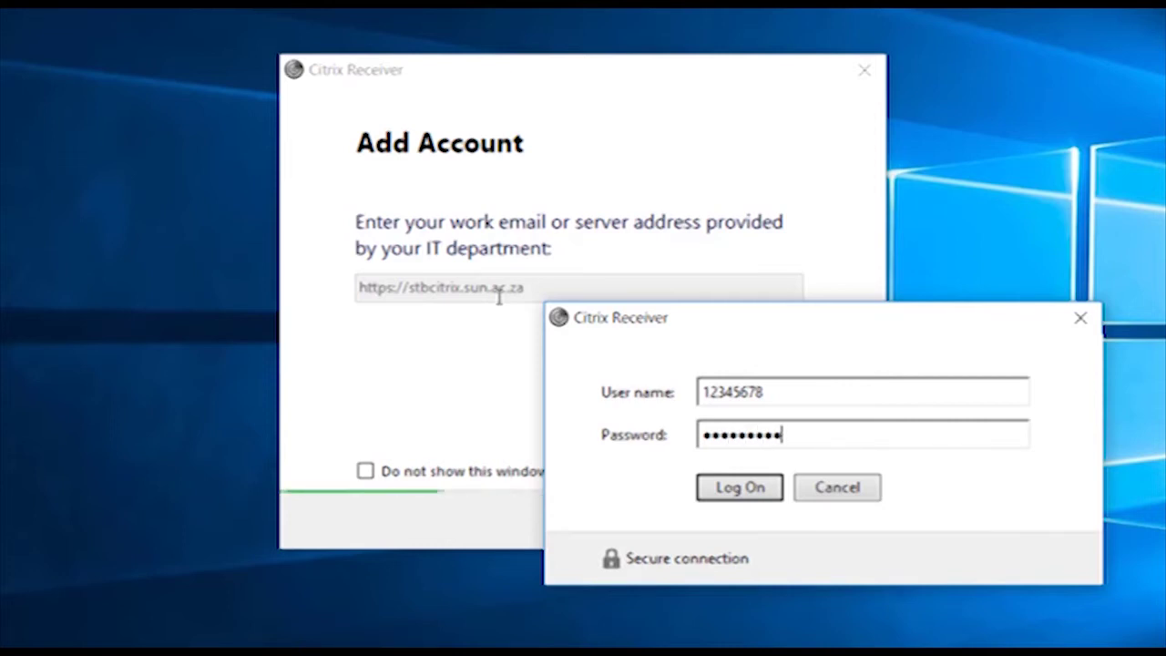
pyautogui.press('Return')
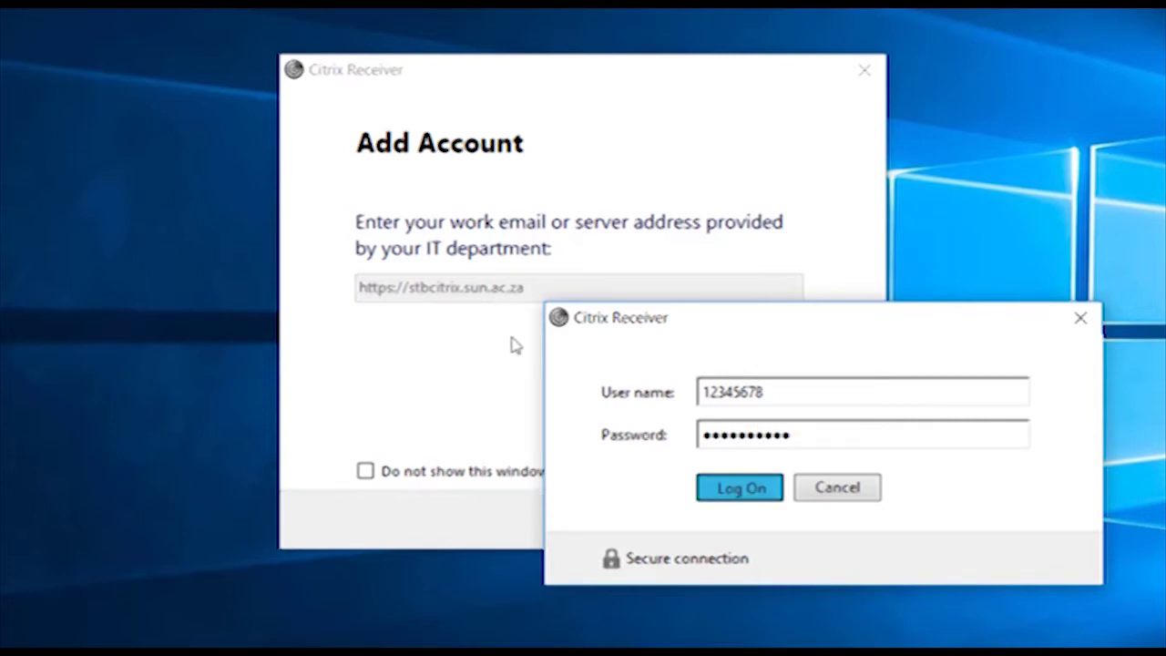
pyautogui.click(735, 489)
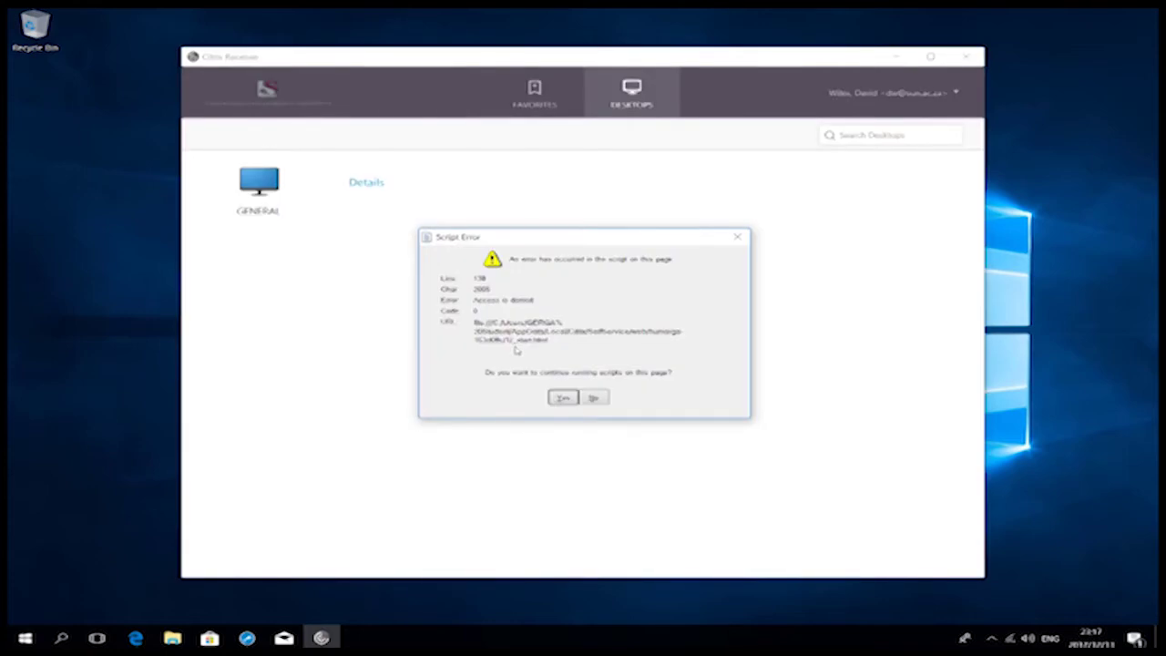
# Answer Yes on the Script Error dialog to keep running scripts
pyautogui.click(561, 398)
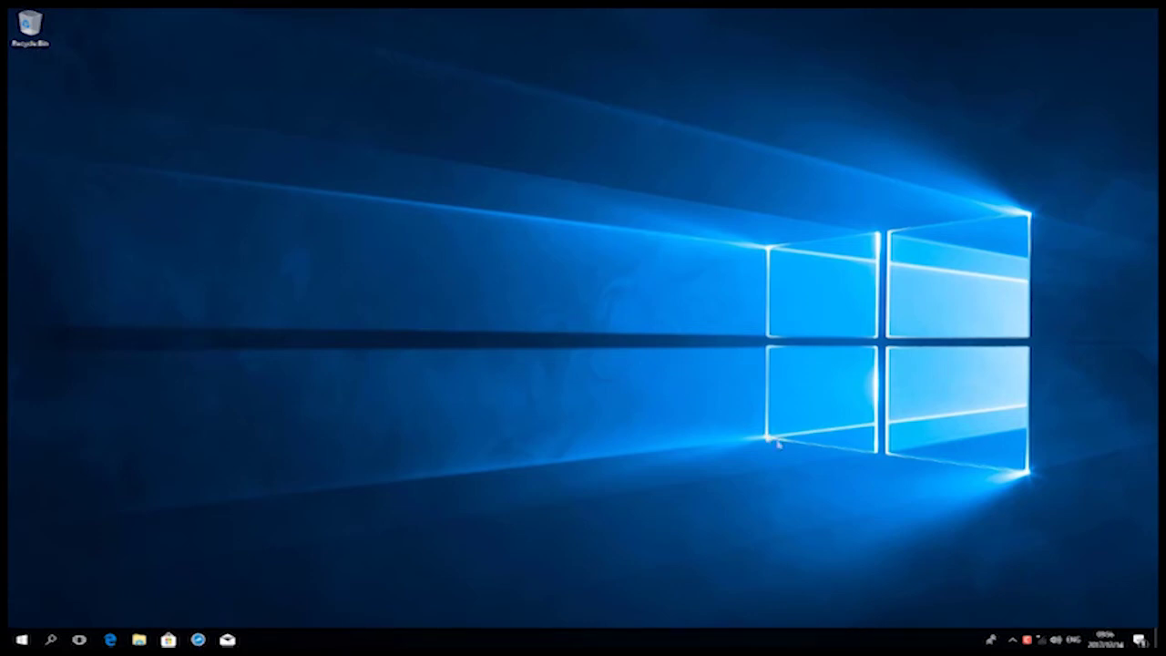
# Connect to the GergaBYOD Wi-Fi network from the tray list and close the list
pyautogui.click(1039, 637)
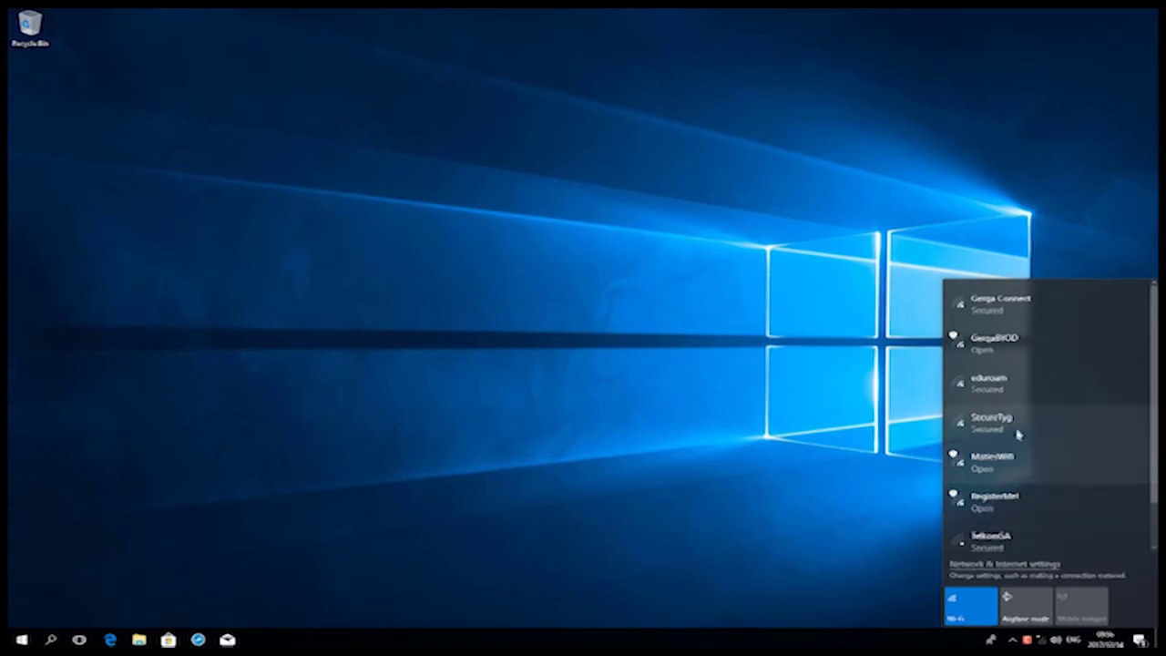
pyautogui.click(1016, 346)
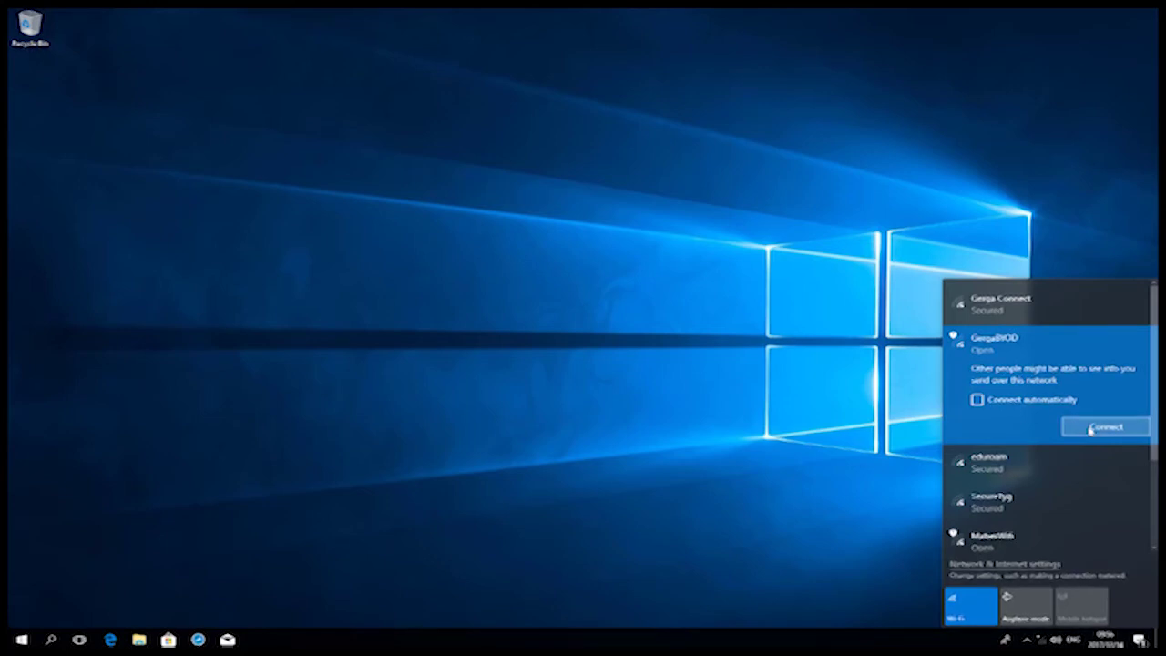
pyautogui.click(1090, 429)
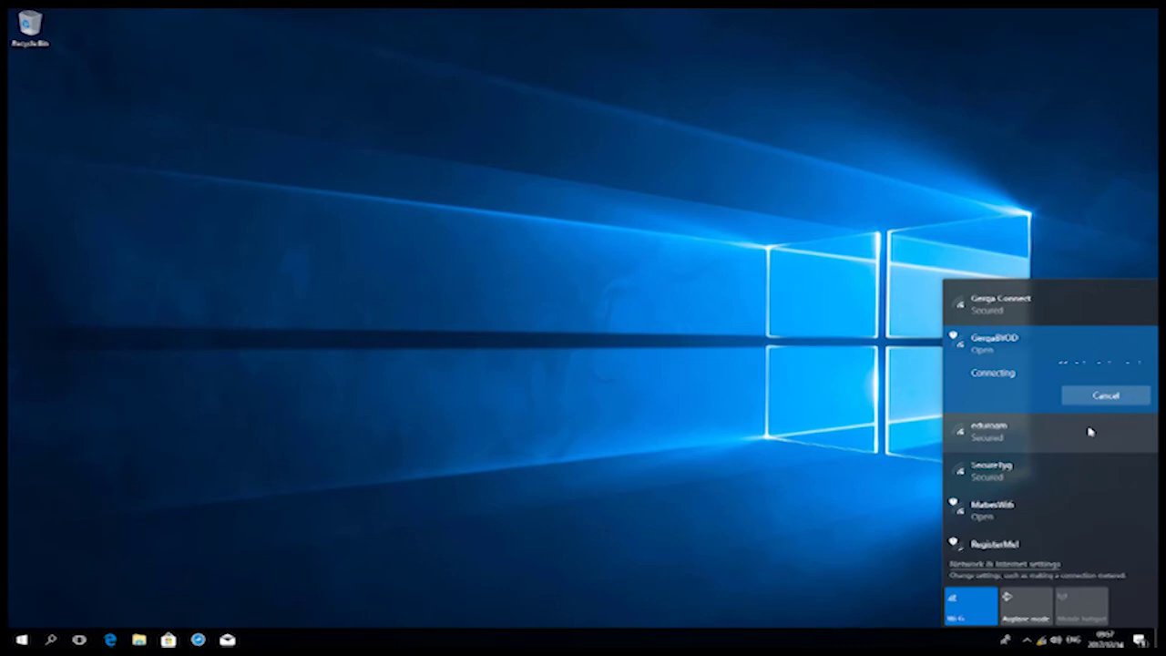
pyautogui.click(1041, 639)
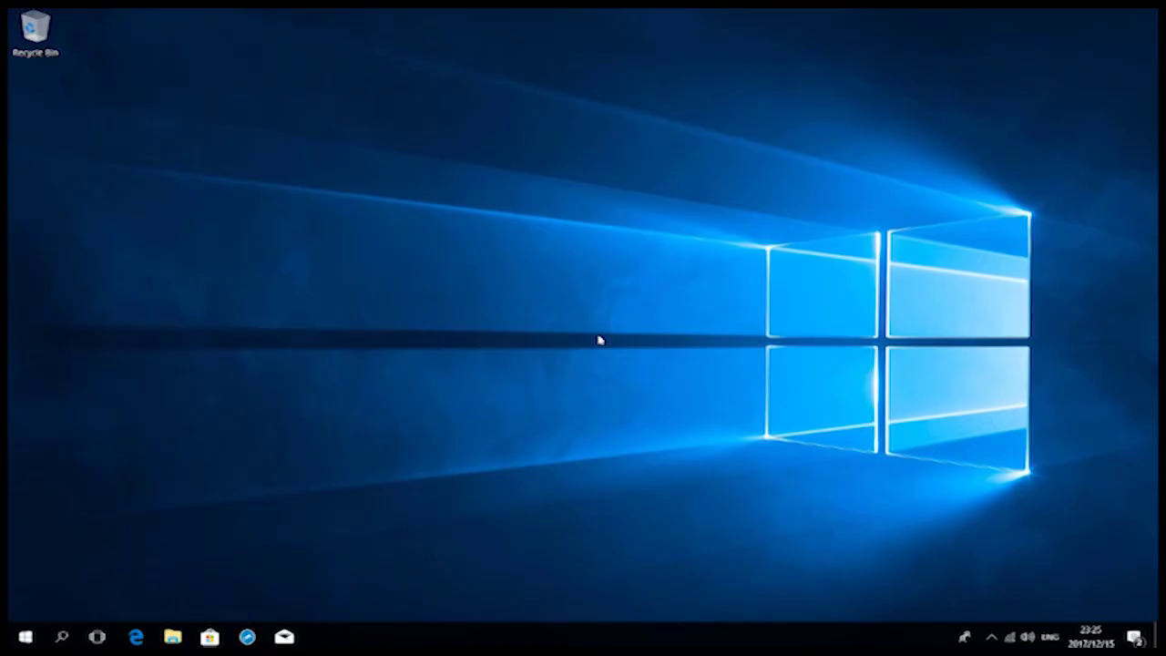
# Launch Citrix Receiver from Start and log on with the account credentials
pyautogui.click(25, 637)
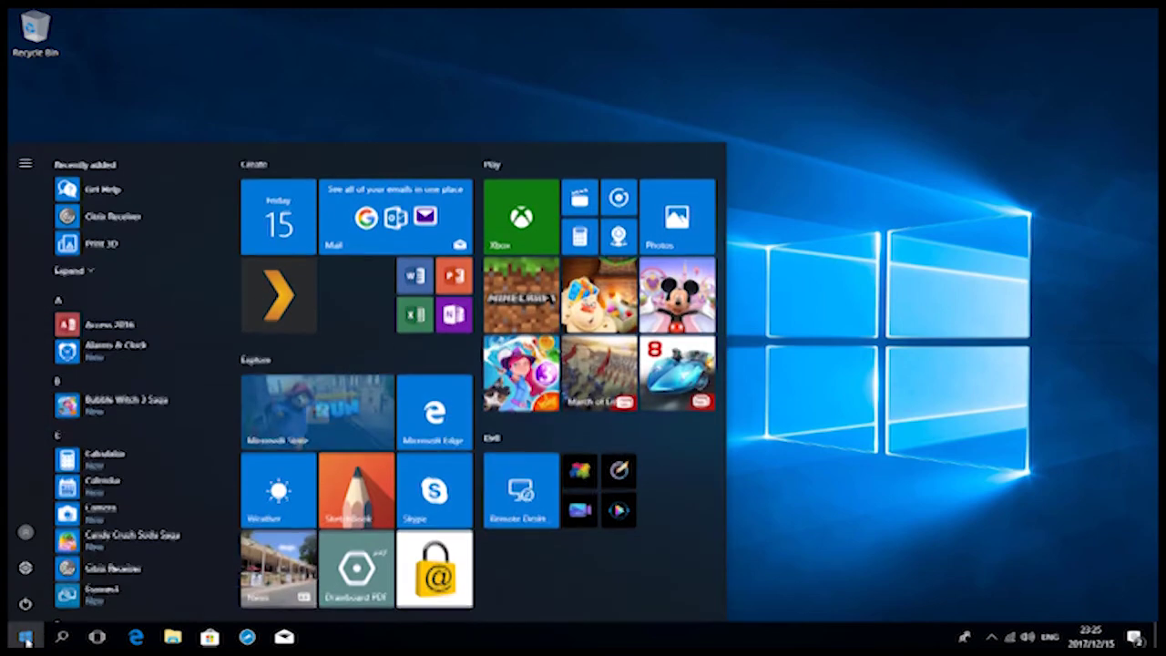
pyautogui.click(103, 216)
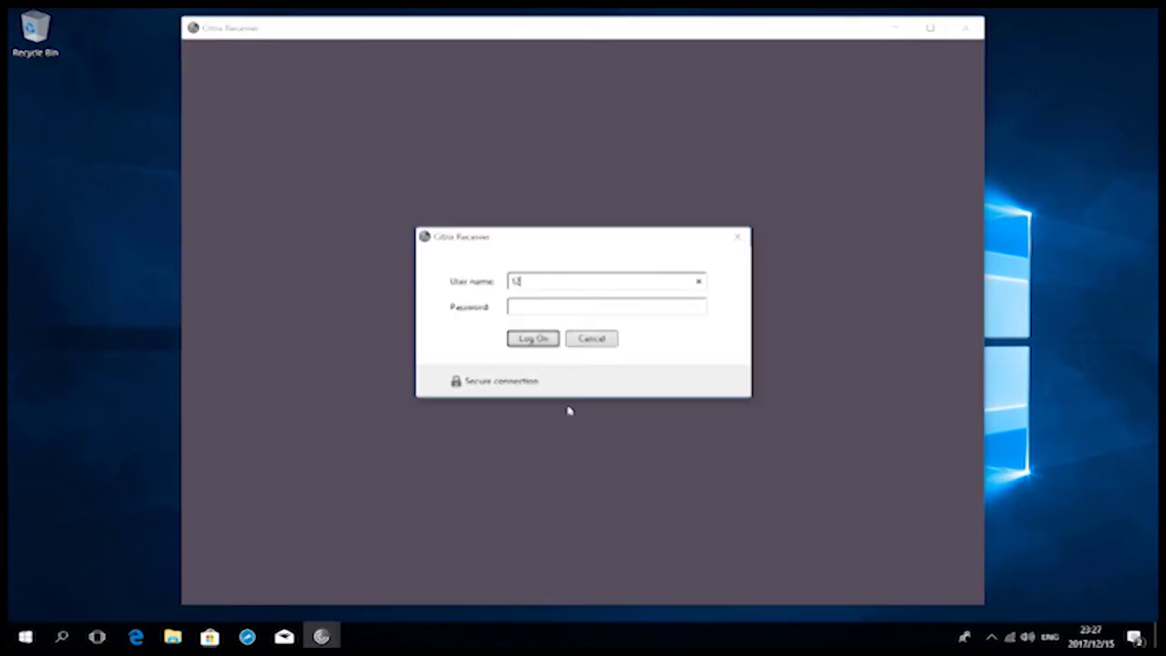
pyautogui.write('345')
pyautogui.write('12345678')
pyautogui.click(544, 340)
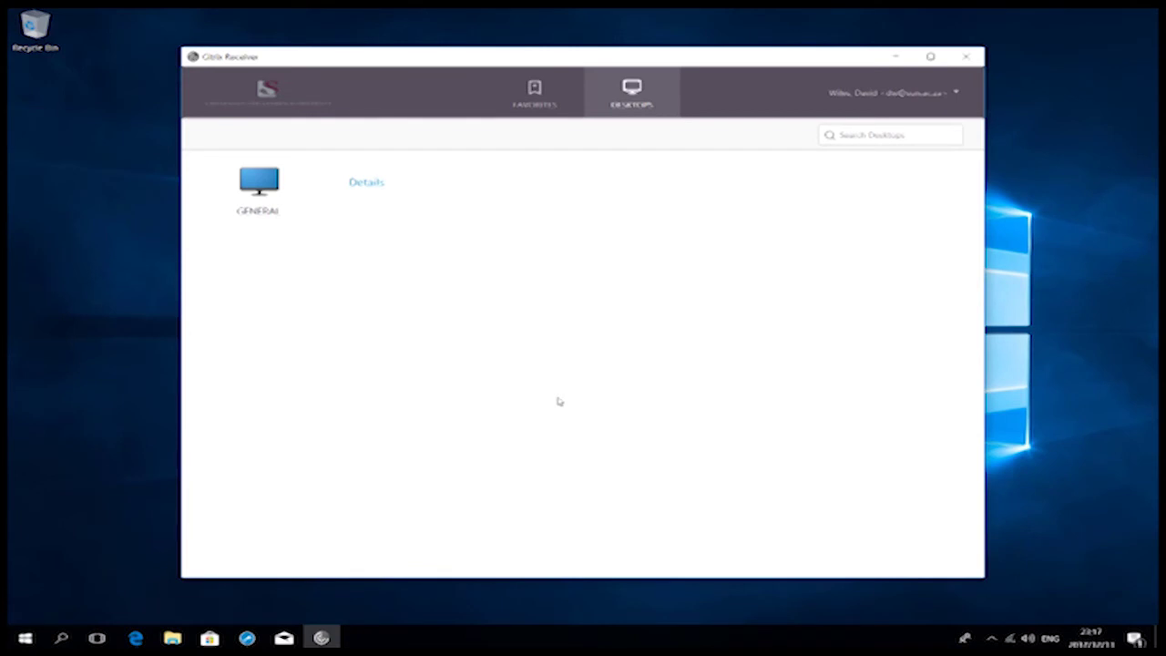
# Launch the GENERAL desktop from the Desktops tab
pyautogui.click(259, 185)
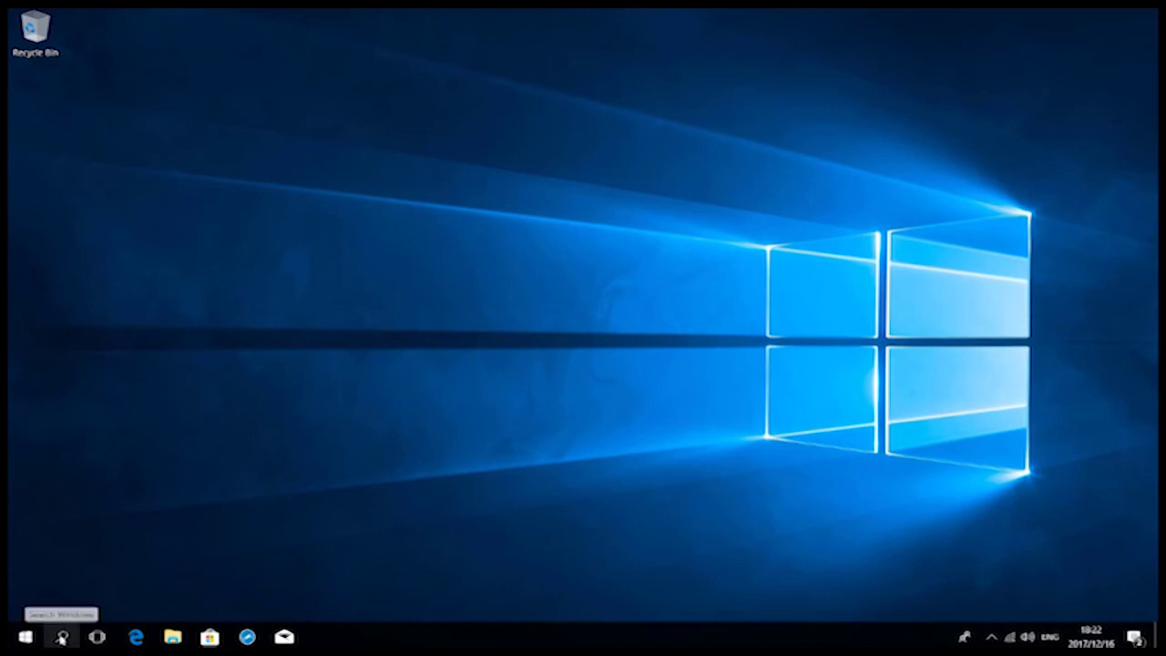
# Search 'firewall' and launch Windows Defender Firewall with Advanced Security
pyautogui.click(61, 637)
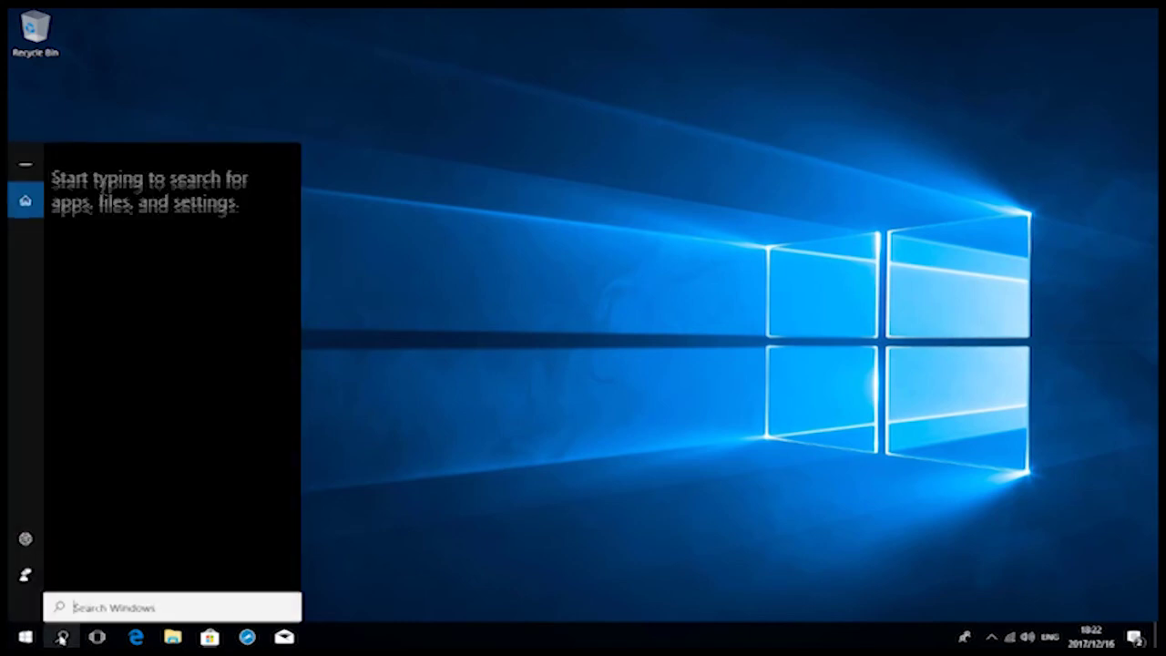
pyautogui.write('firewal')
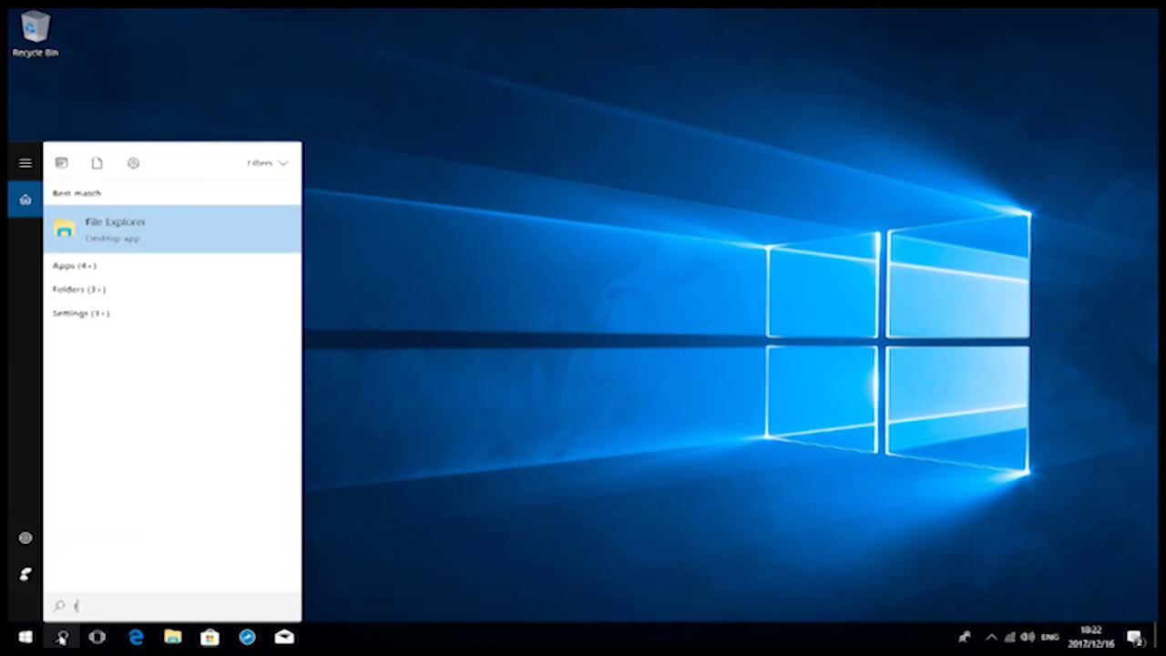
pyautogui.write('l')
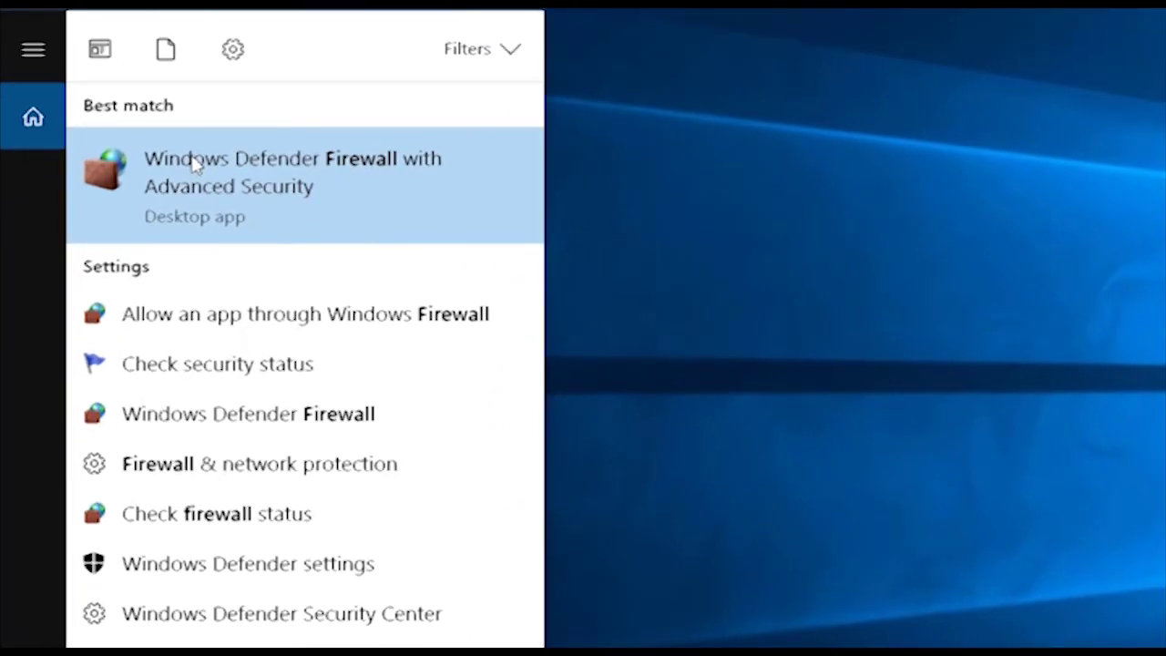
pyautogui.click(193, 162)
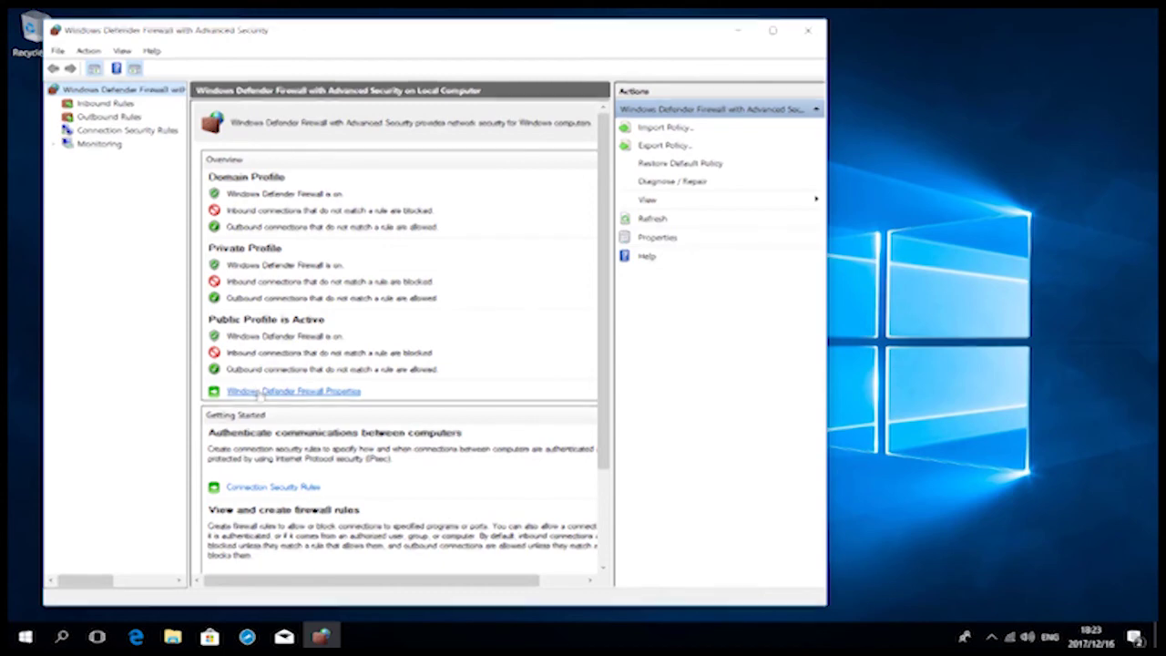
# Open the Windows Defender Firewall Properties from the Overview pane
pyautogui.click(264, 391)
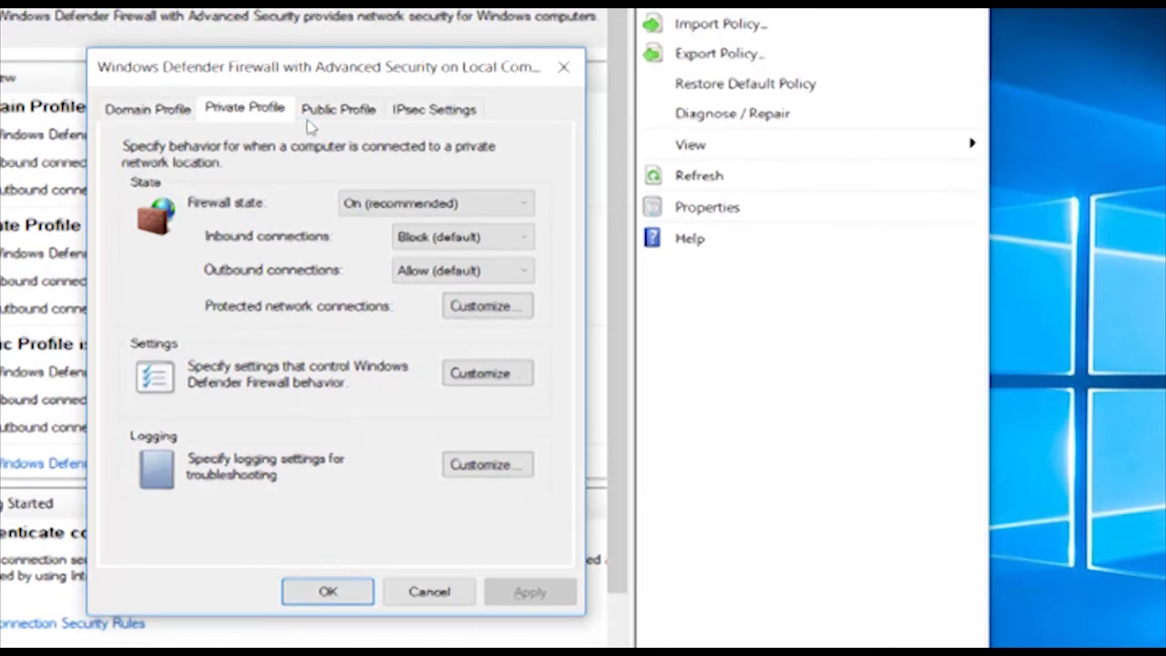
# Set the Domain Profile firewall state to Off and confirm with OK
pyautogui.click(333, 111)
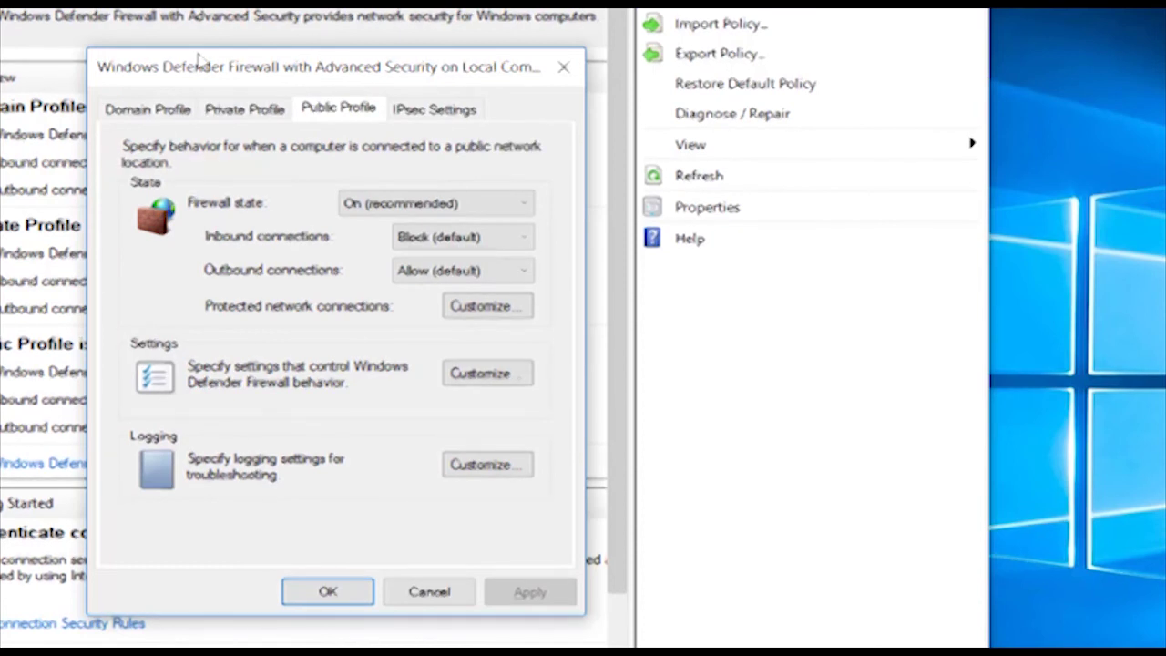
pyautogui.click(182, 109)
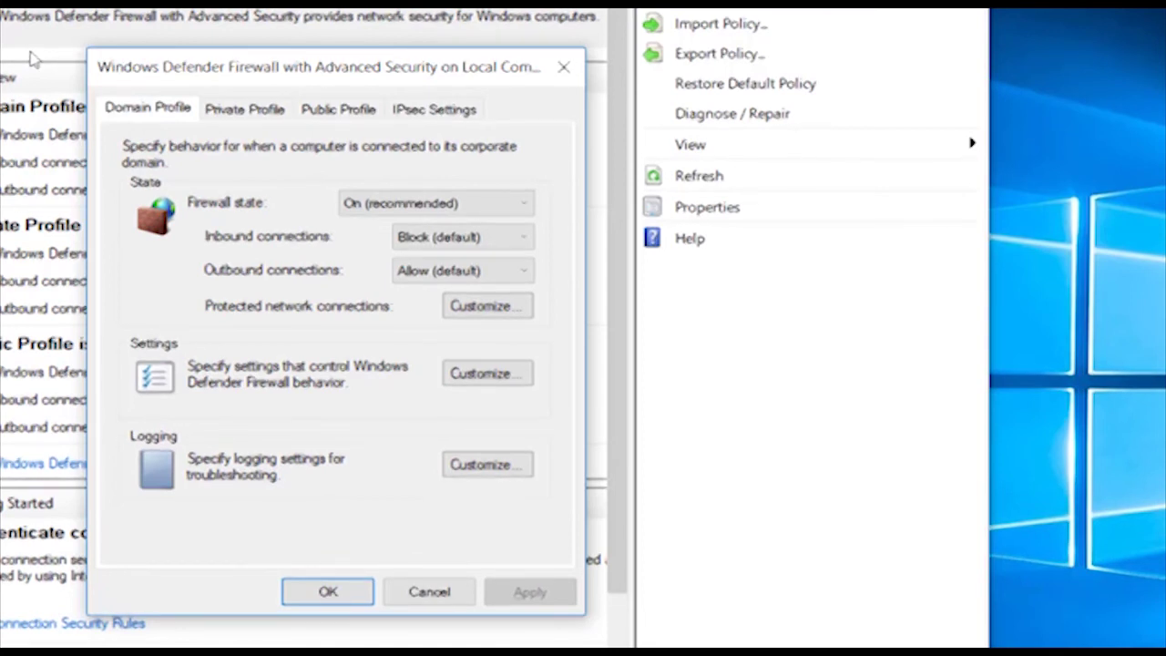
pyautogui.click(526, 210)
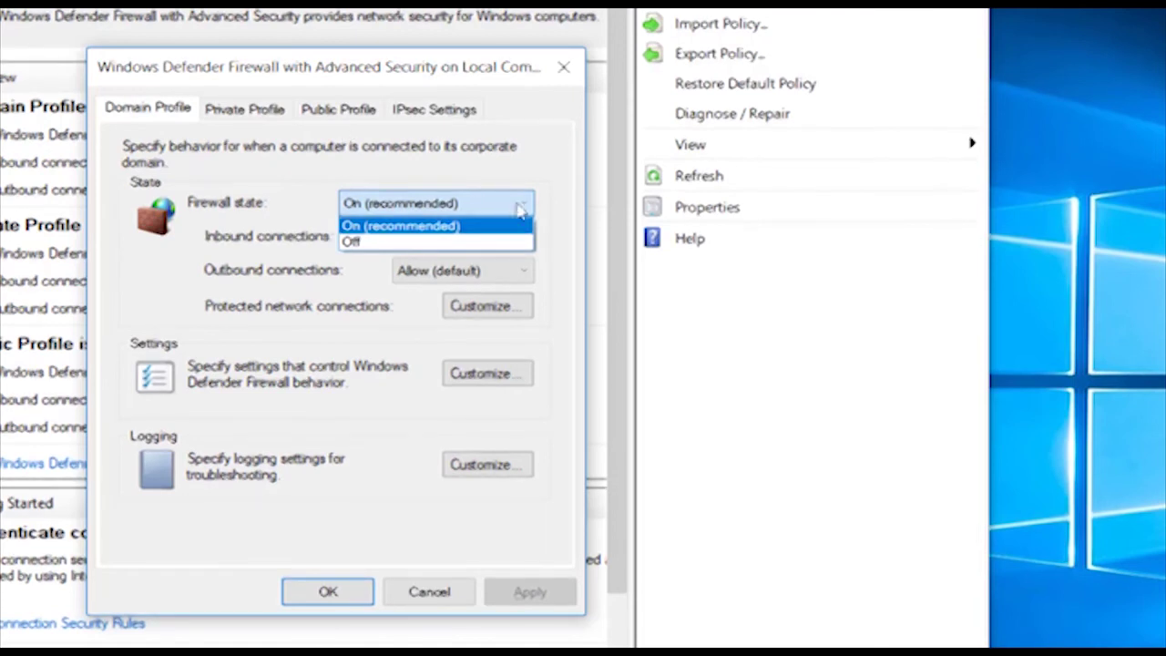
pyautogui.click(364, 243)
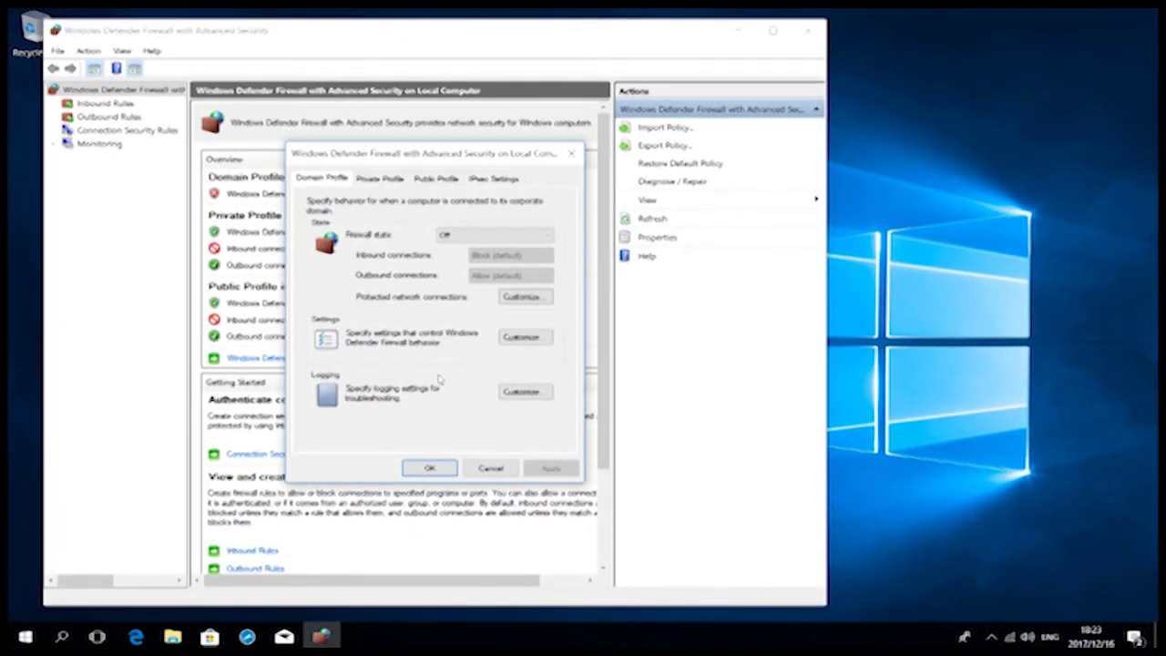
pyautogui.click(432, 468)
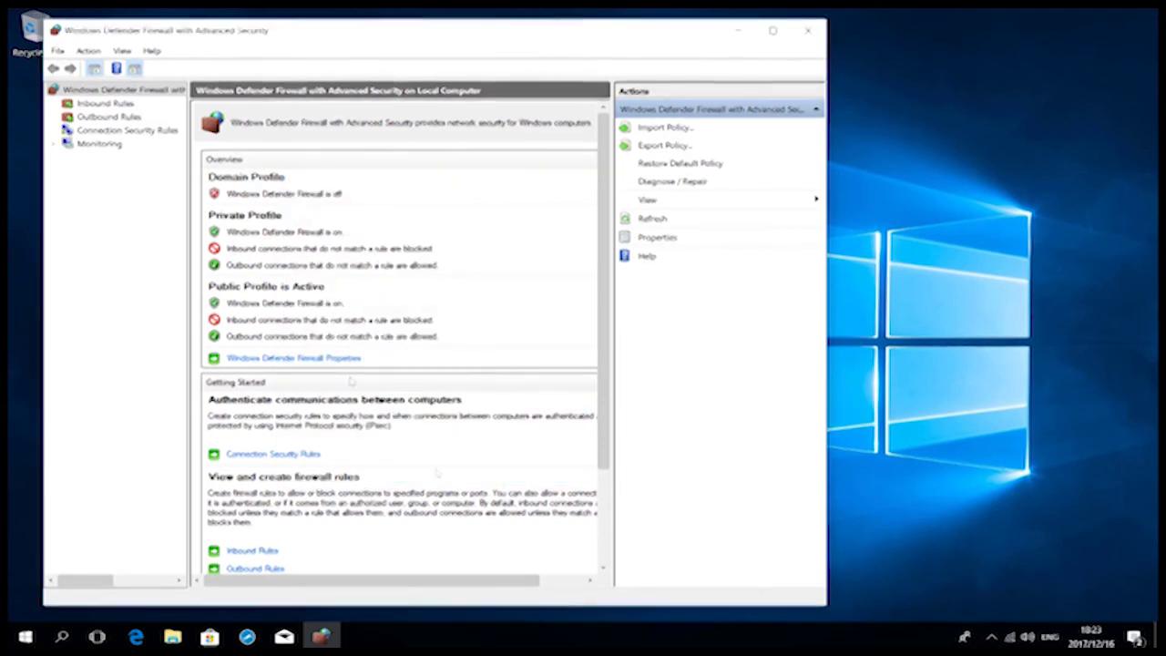
# Close the Windows Defender Firewall with Advanced Security window
pyautogui.click(806, 30)
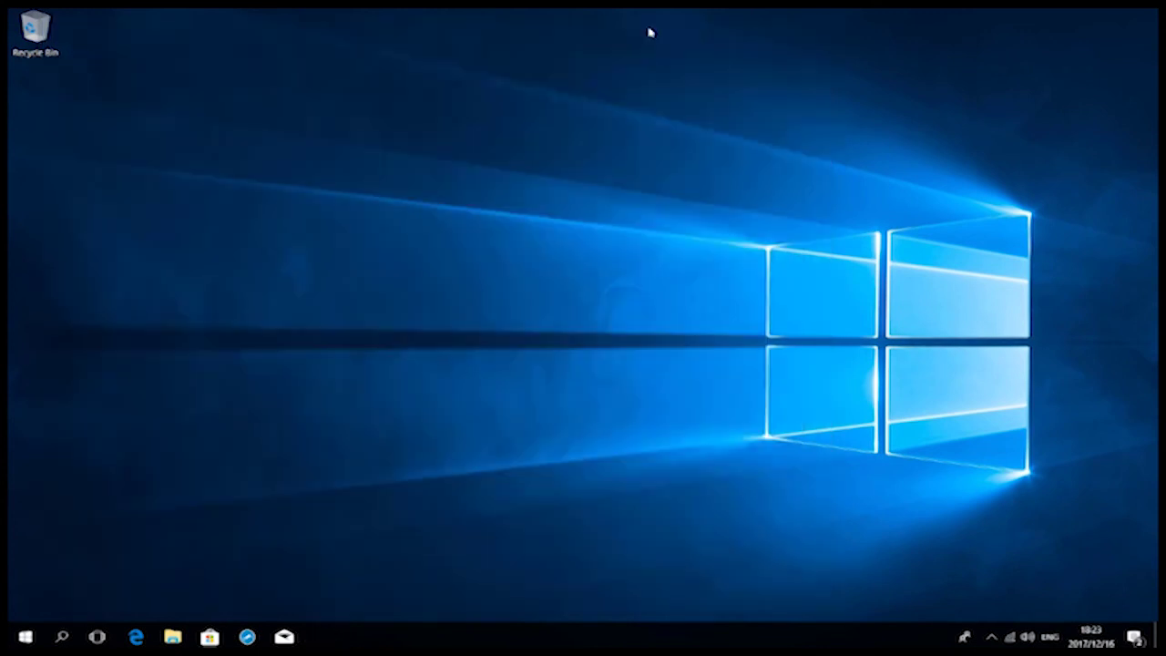